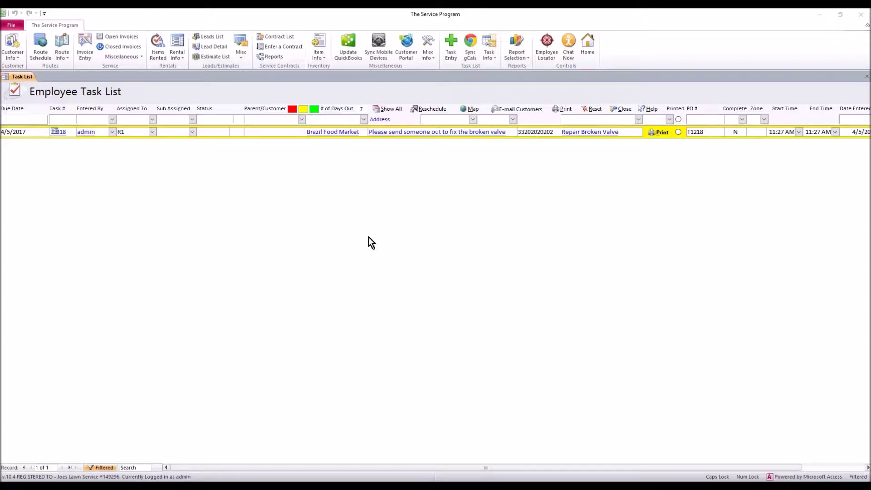
Review task T1218's details for Brazil Food Market in the desktop task list
left_click(166, 208)
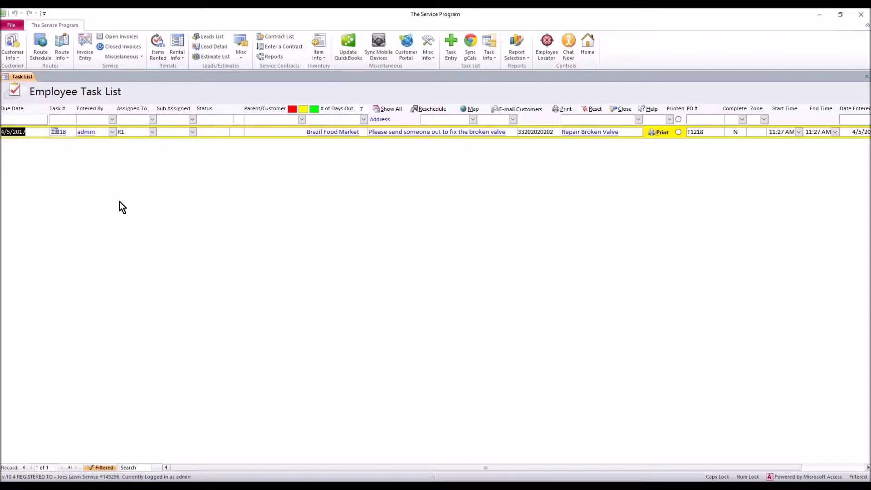
double_click(73, 132)
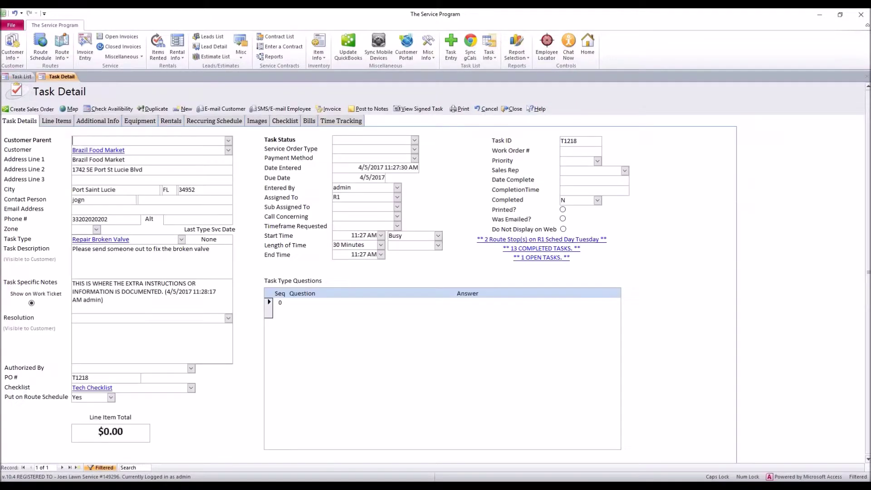
left_click_drag(125, 150, 72, 150)
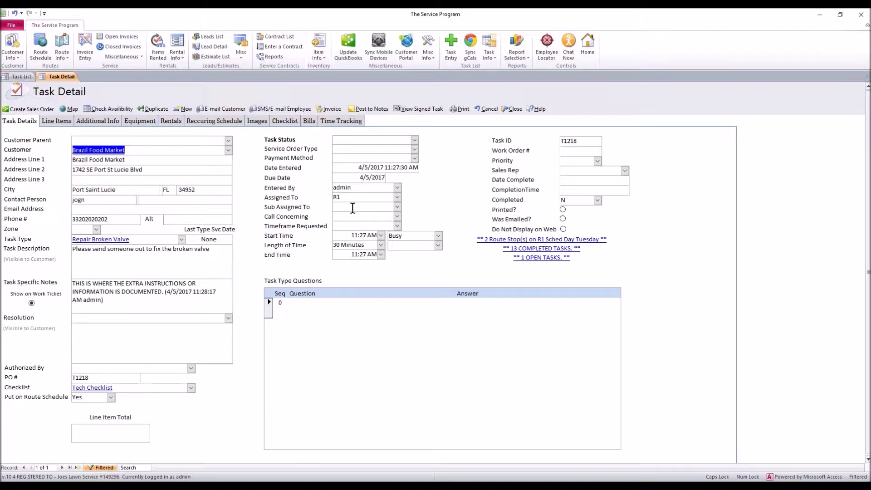
left_click(515, 109)
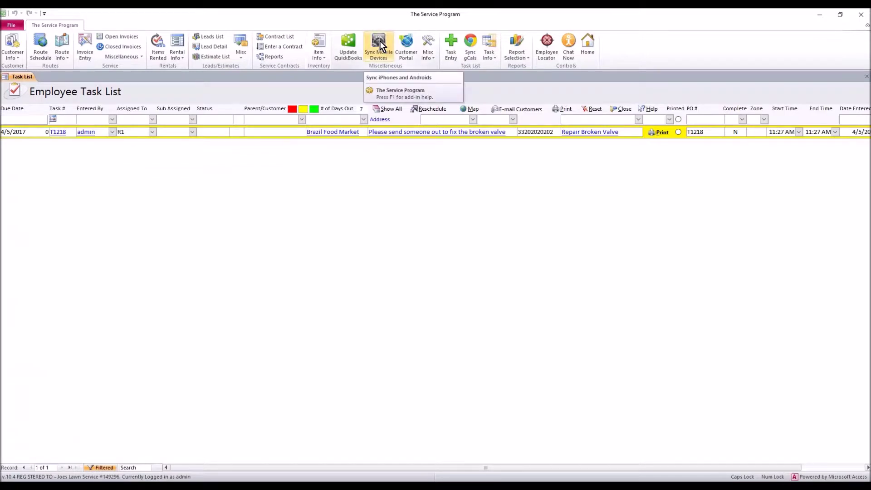
Sync Tasks to the mobile devices and confirm the sync completed
left_click(381, 45)
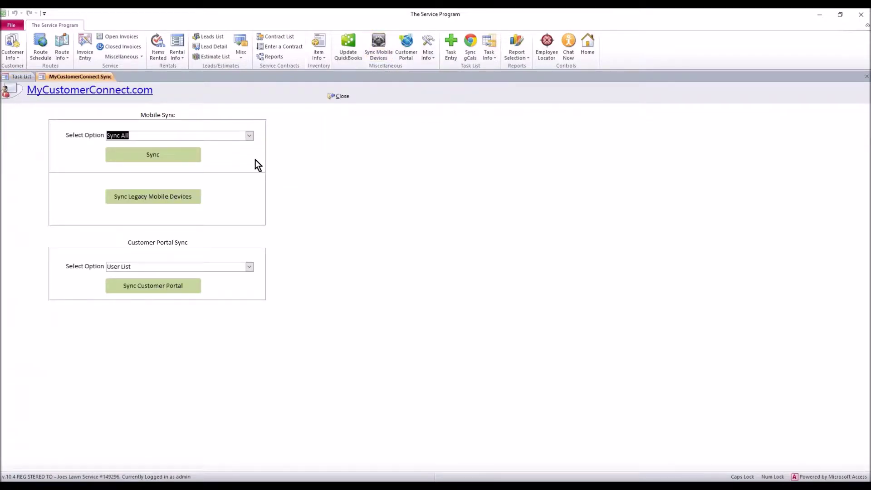
left_click(250, 137)
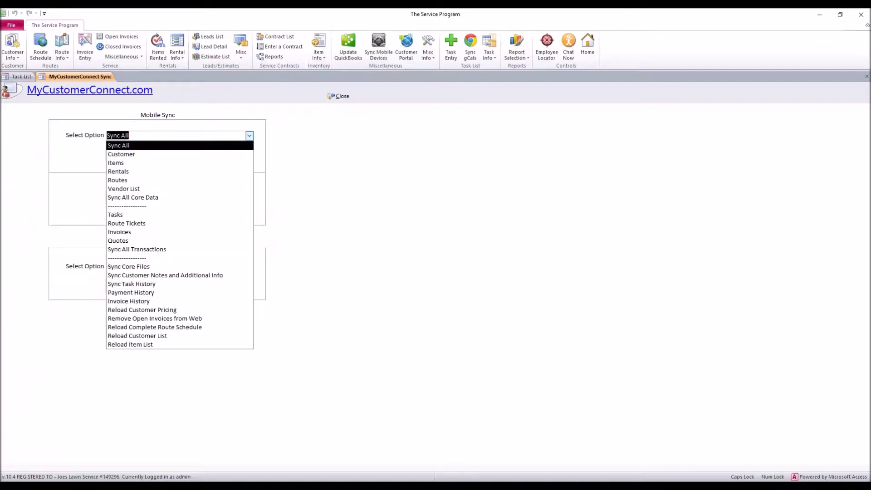
left_click(119, 215)
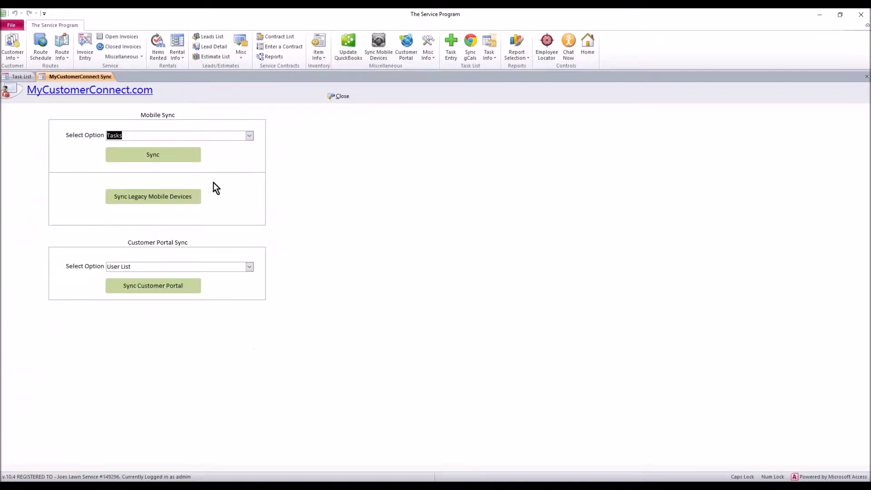
left_click(172, 154)
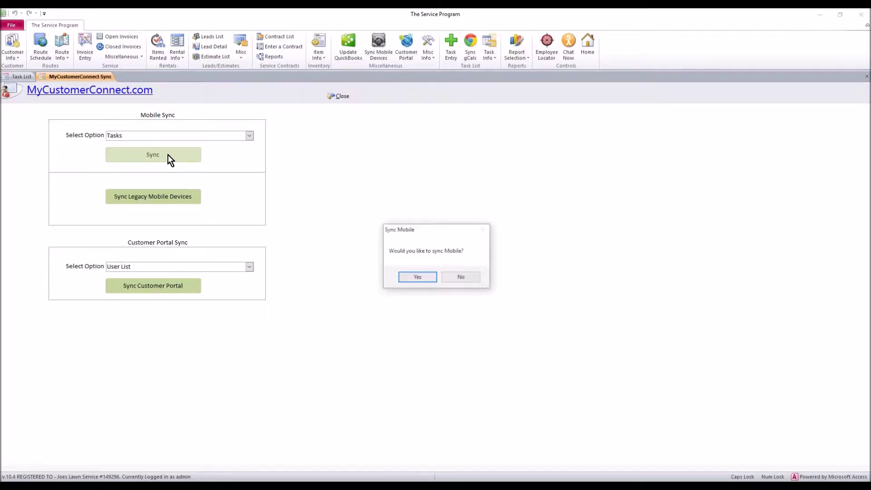
left_click(402, 278)
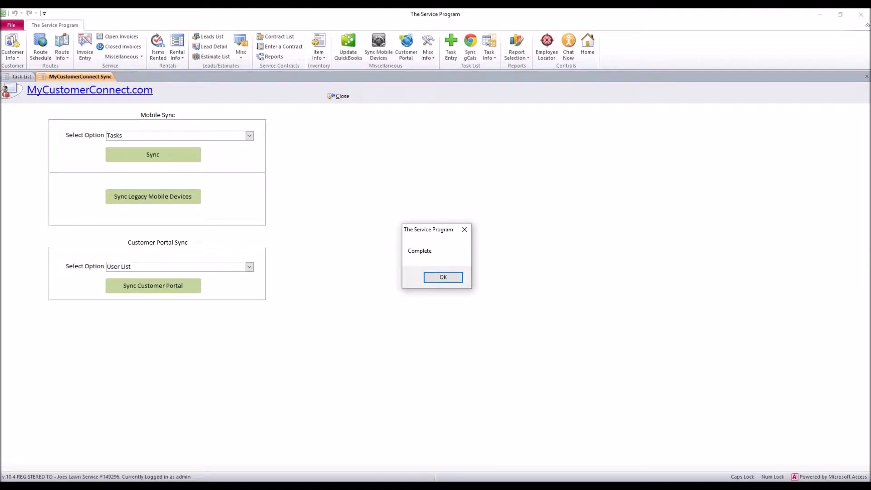
left_click(440, 278)
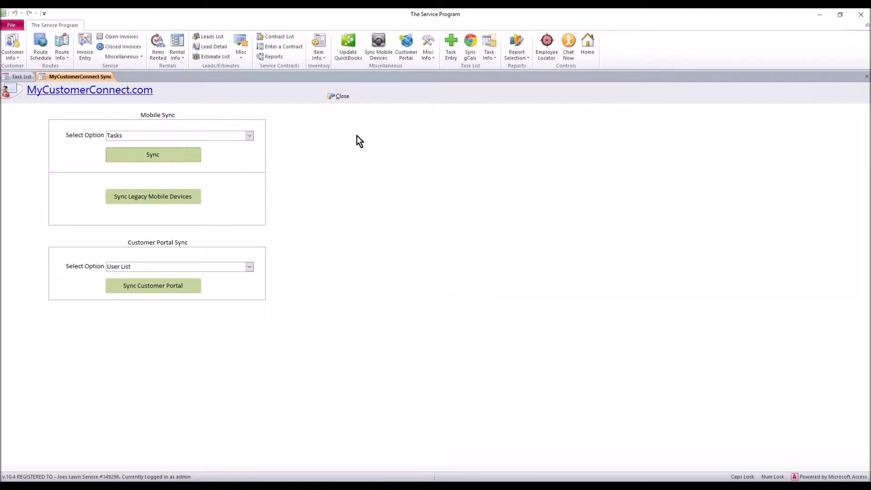
left_click(340, 97)
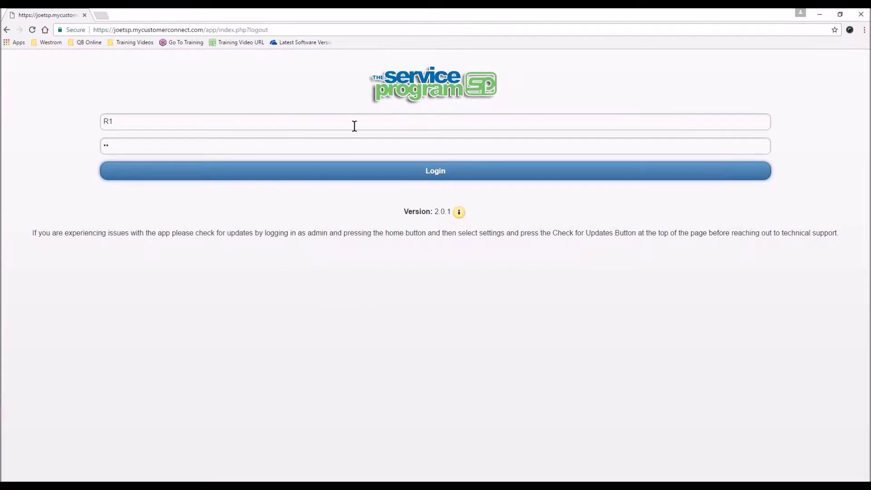
Log in to the mobile app, list Open tasks, and open the T1218 card
left_click(439, 177)
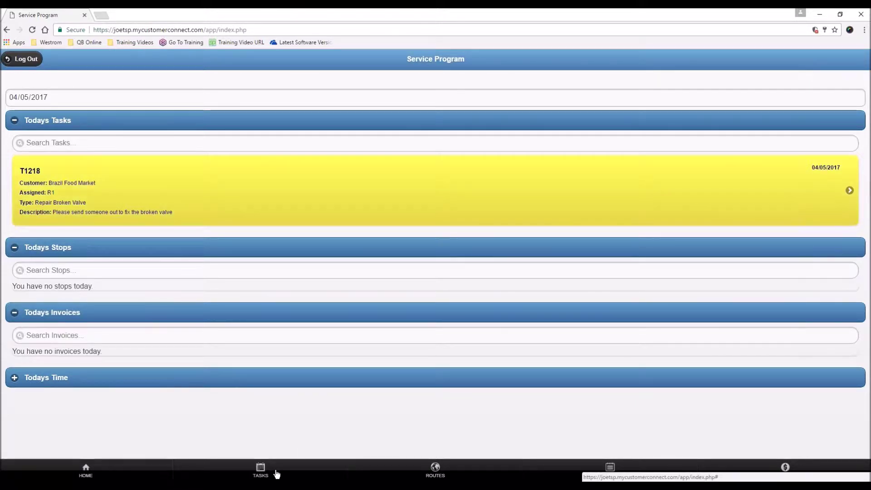
left_click(274, 472)
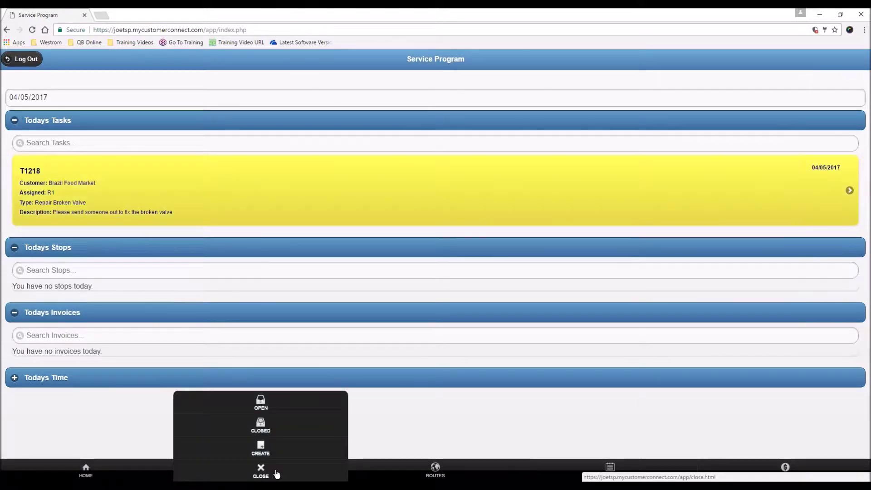
left_click(273, 411)
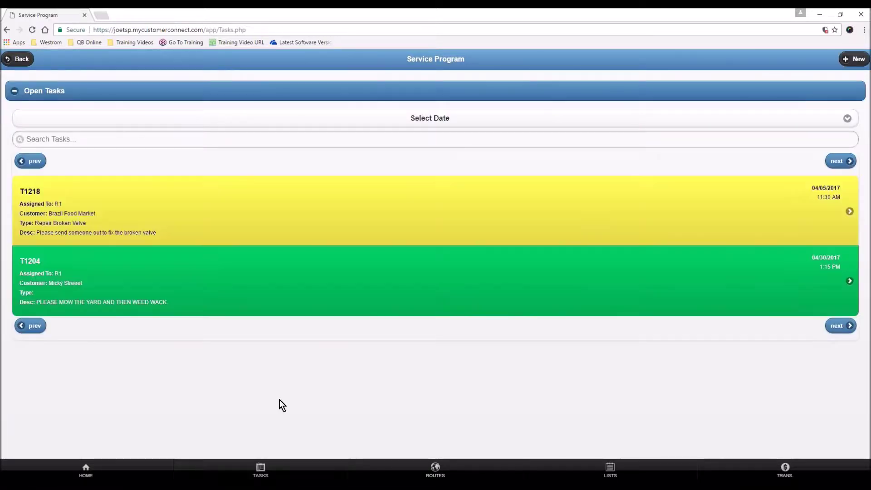
left_click(372, 119)
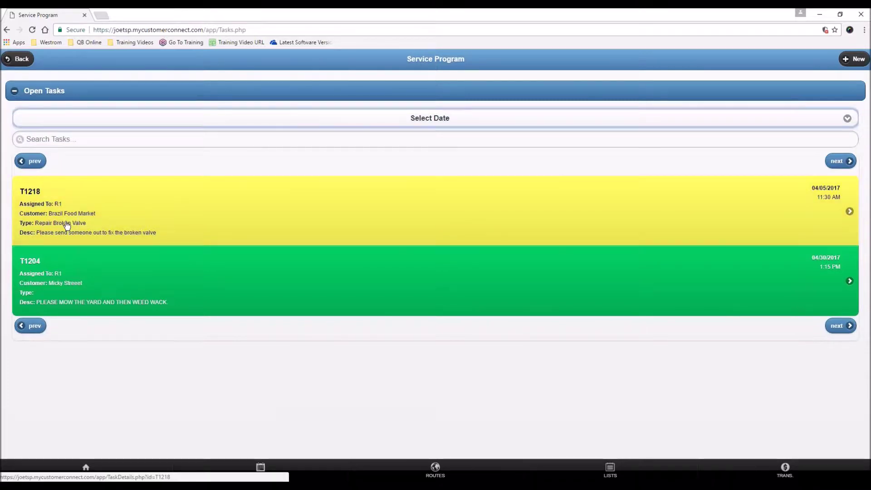
left_click(262, 218)
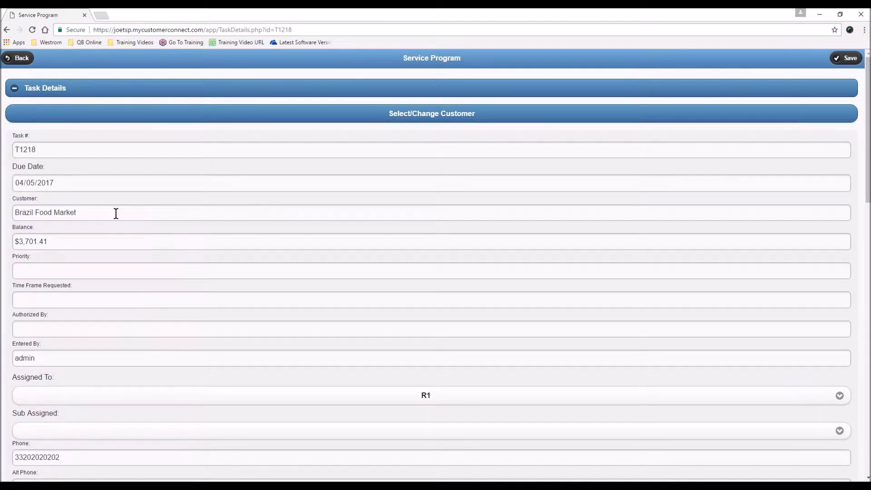
Check T1218's customer, due date and contact phone, email and name fields
left_click_drag(86, 214, 19, 206)
left_click(46, 185)
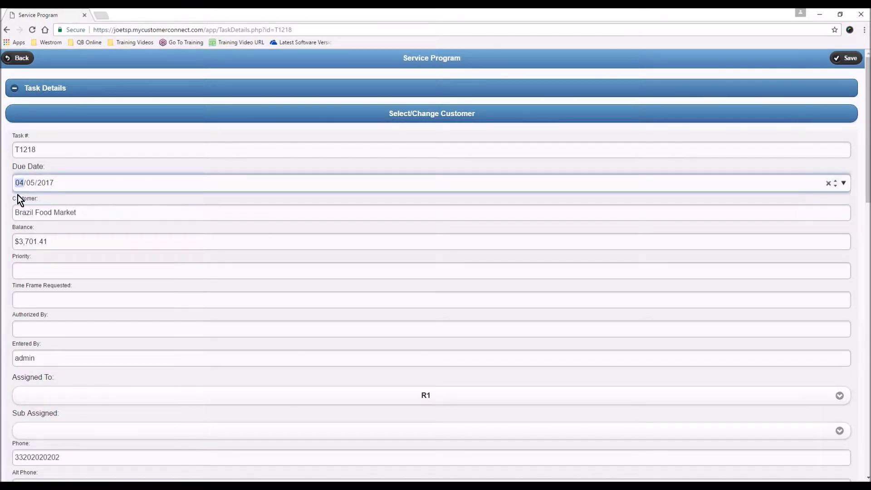
scroll(53, 314, "down", 1)
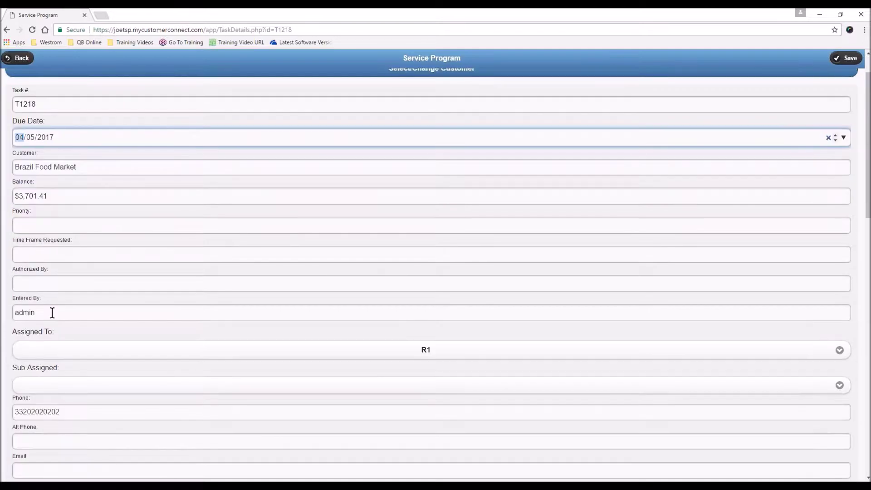
scroll(47, 325, "down", 4)
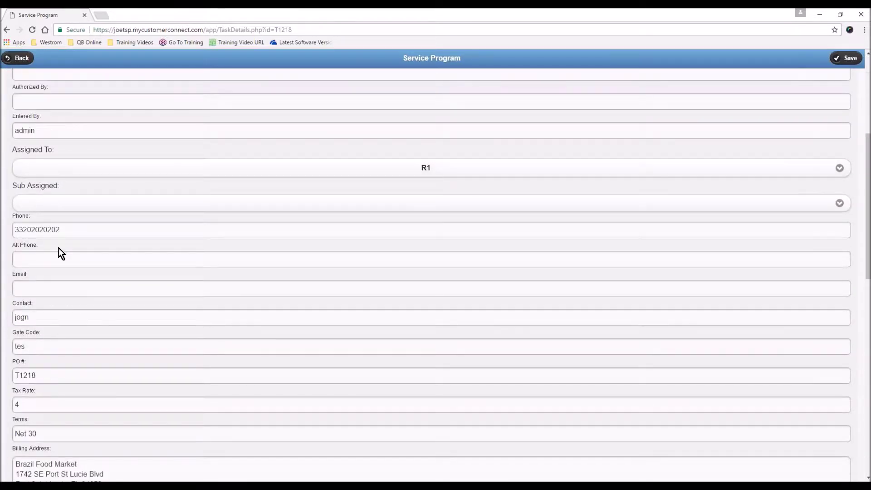
double_click(68, 230)
left_click(32, 289)
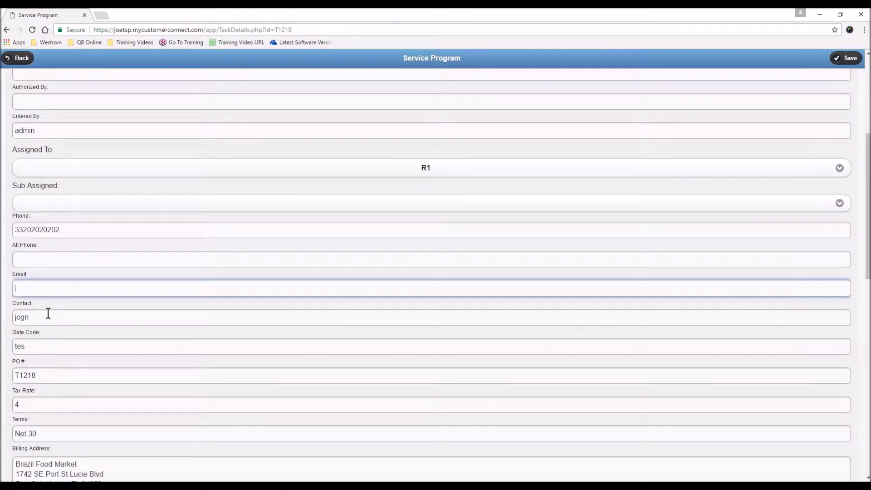
left_click(42, 318)
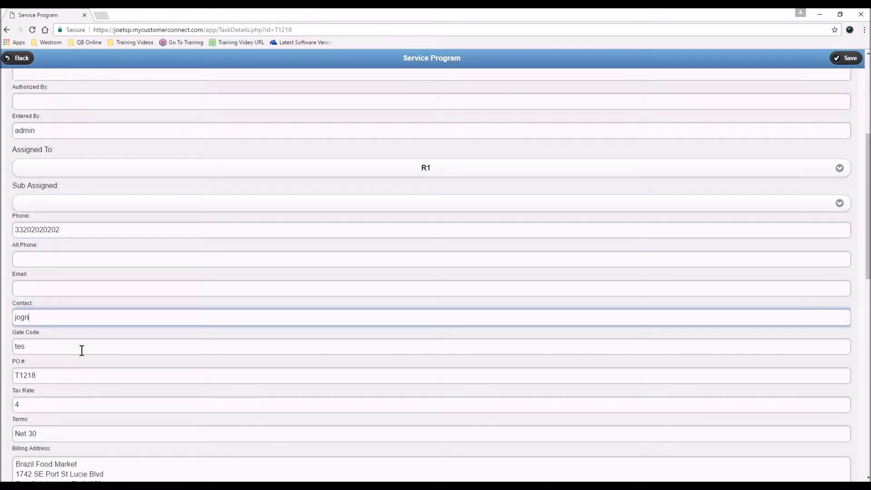
scroll(567, 301, "up", 1)
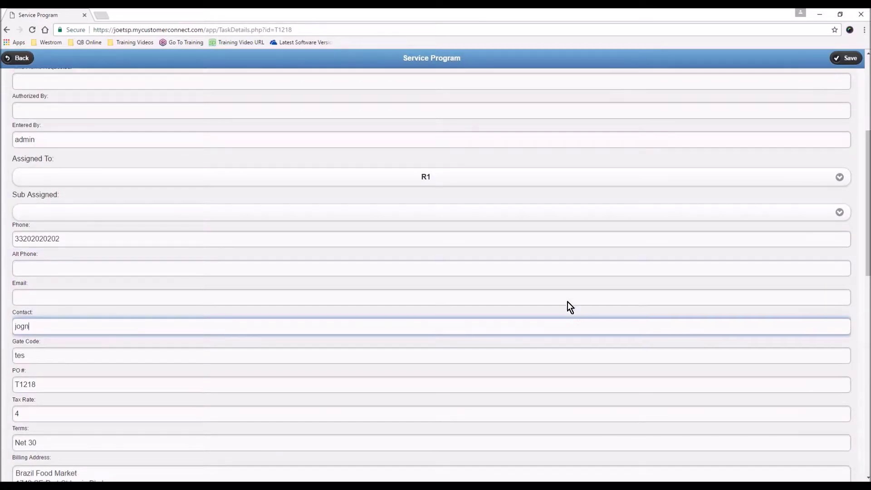
scroll(568, 301, "up", 2)
scroll(567, 301, "up", 1)
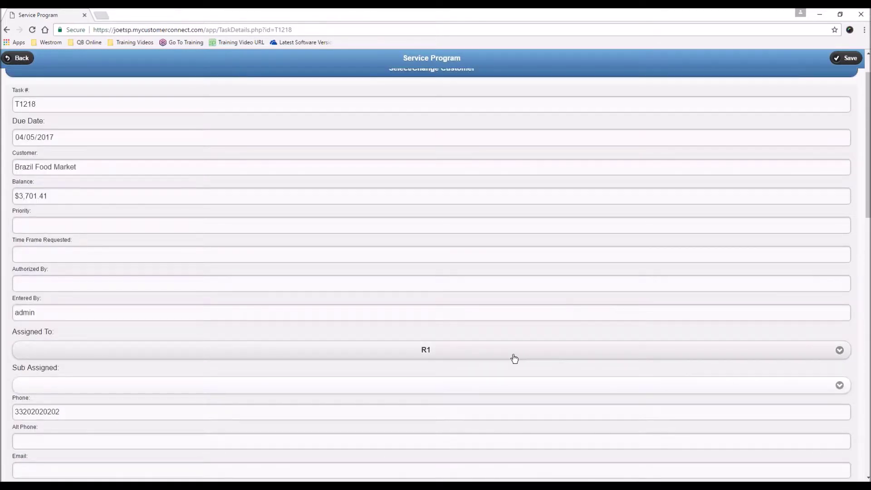
scroll(504, 359, "up", 1)
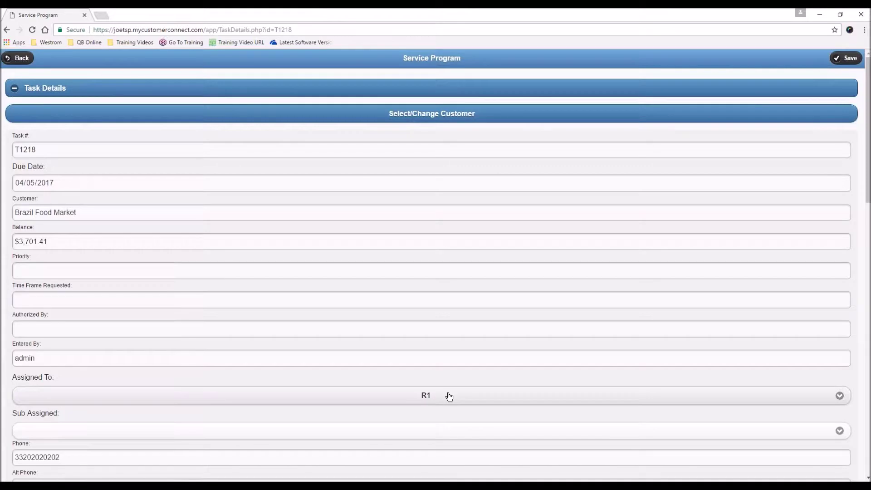
Try another assignee, then restore the original technician on T1218
left_click(450, 397)
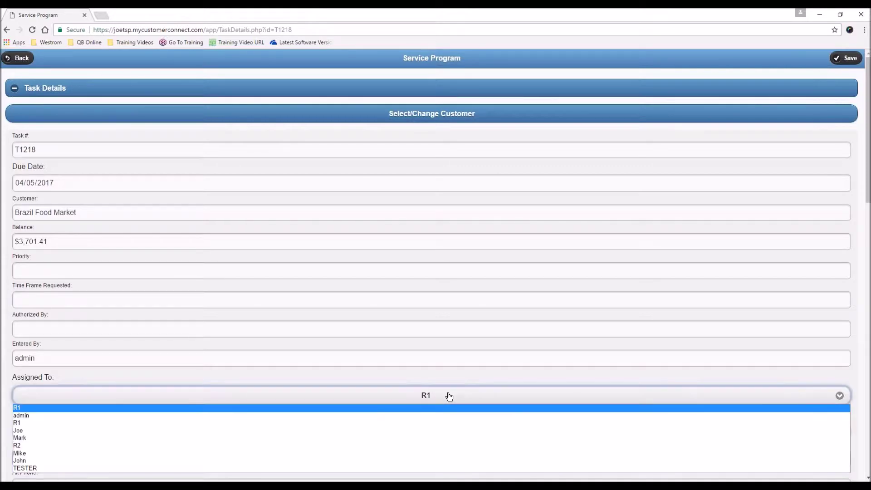
left_click(81, 445)
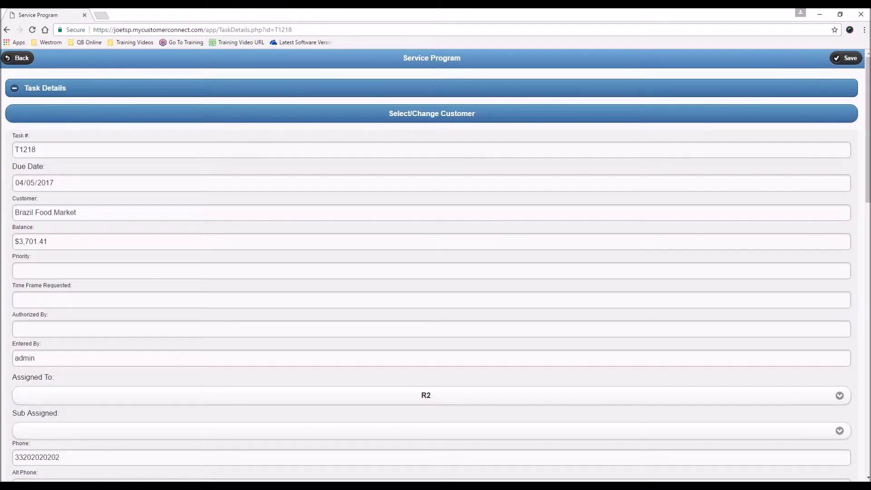
left_click(553, 396)
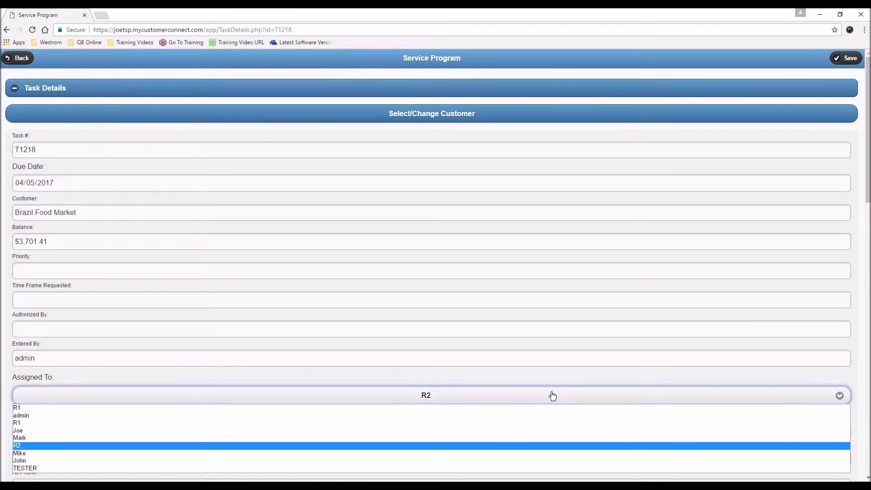
left_click(250, 408)
left_click(277, 360)
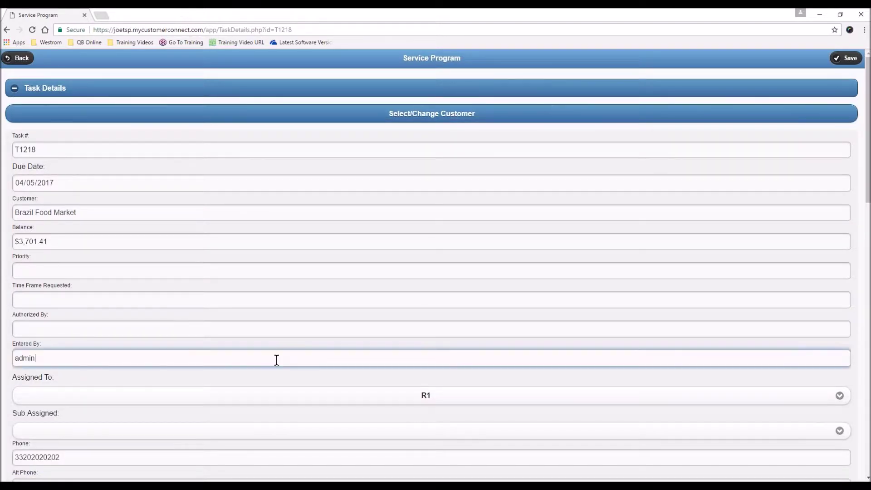
Scroll down to review the Port Saint Lucie service address
scroll(522, 327, "down", 2)
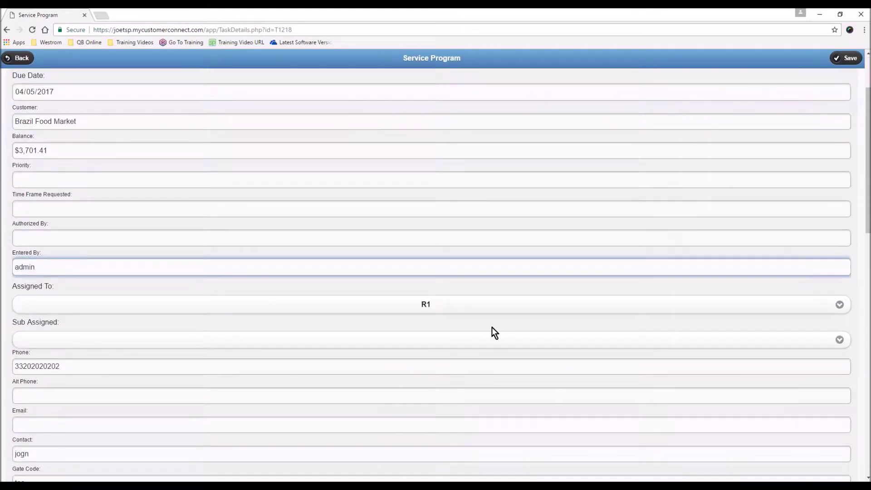
scroll(454, 345, "down", 1)
scroll(317, 370, "down", 3)
scroll(236, 379, "down", 2)
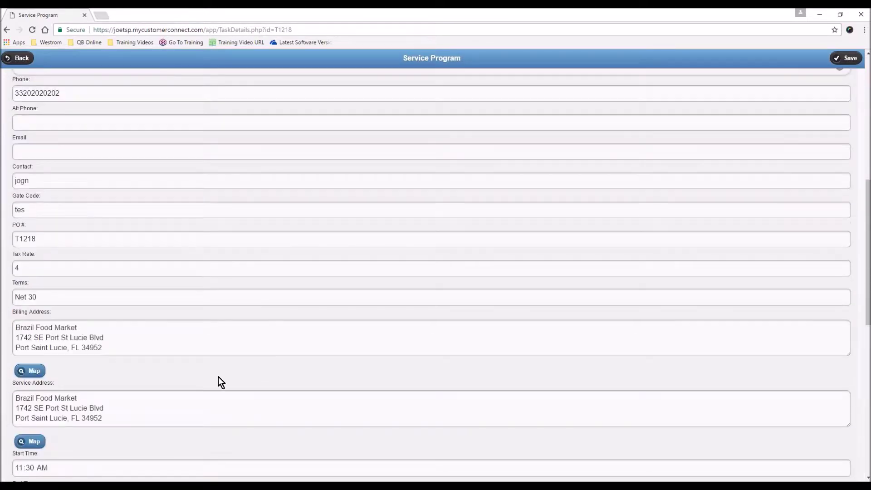
scroll(126, 379, "down", 2)
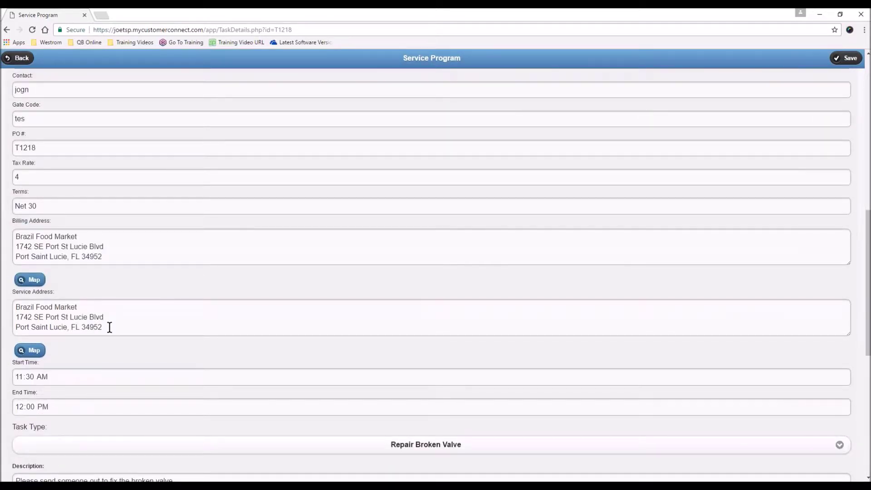
left_click_drag(110, 327, 16, 306)
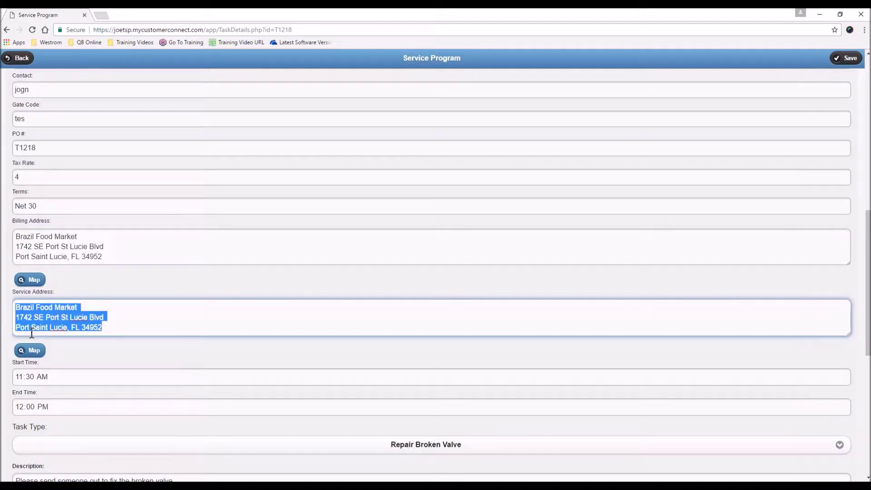
left_click(96, 353)
left_click(48, 352)
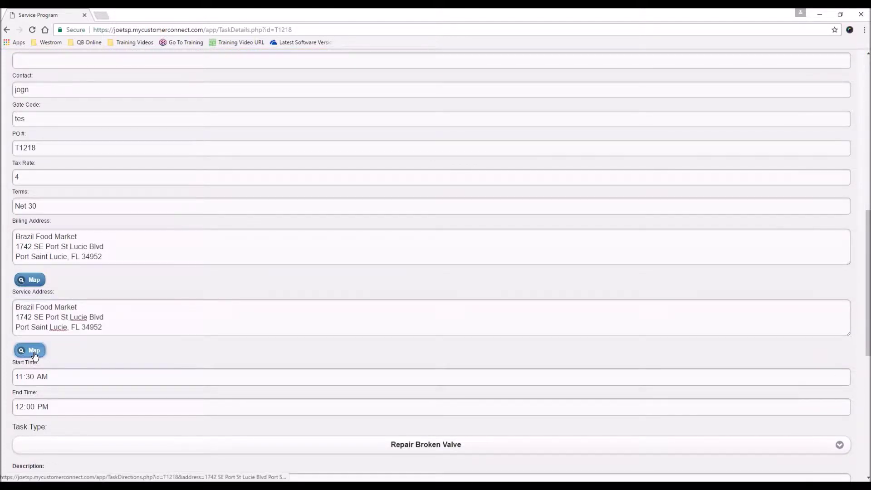
left_click(129, 17)
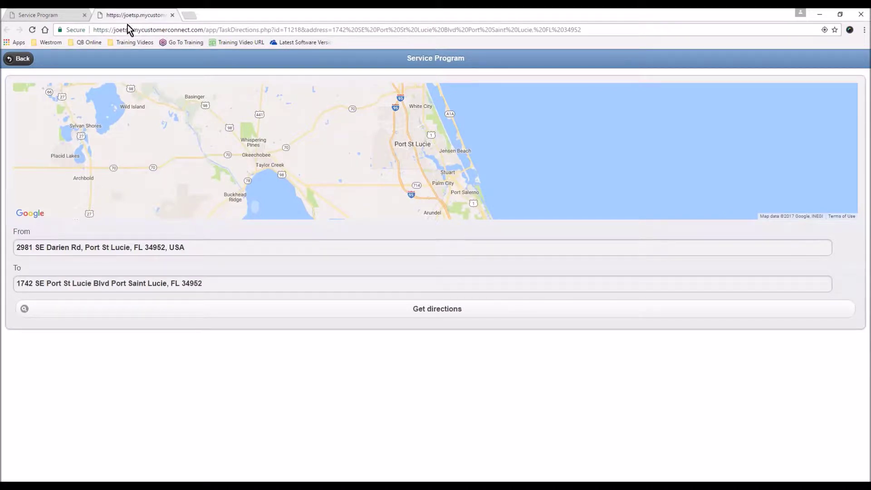
left_click_drag(192, 248, 14, 248)
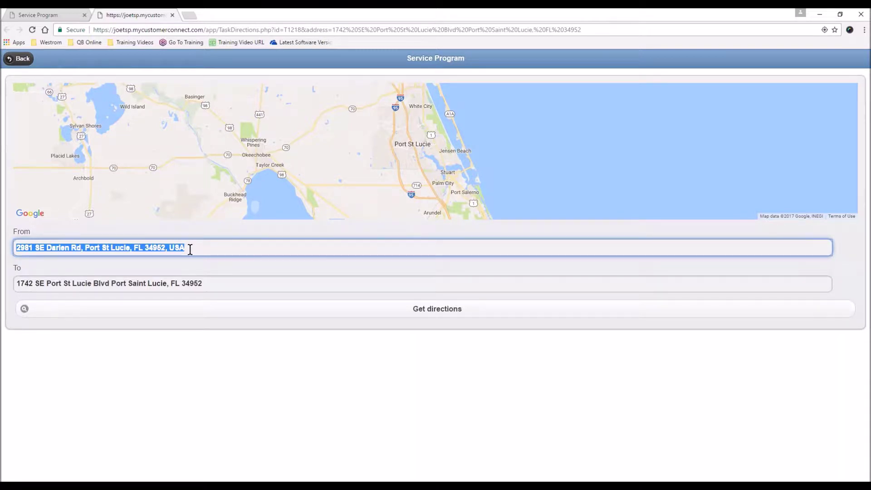
left_click_drag(190, 249, 14, 245)
left_click(187, 248)
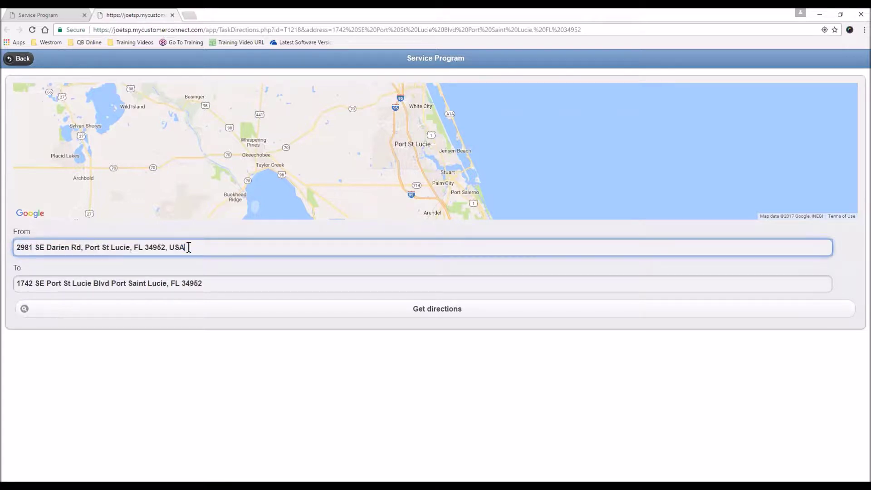
left_click(425, 311)
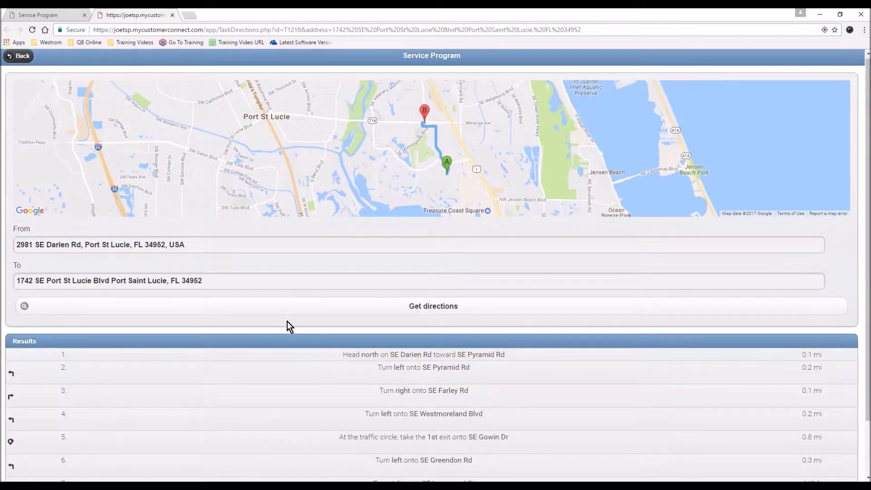
scroll(293, 329, "down", 2)
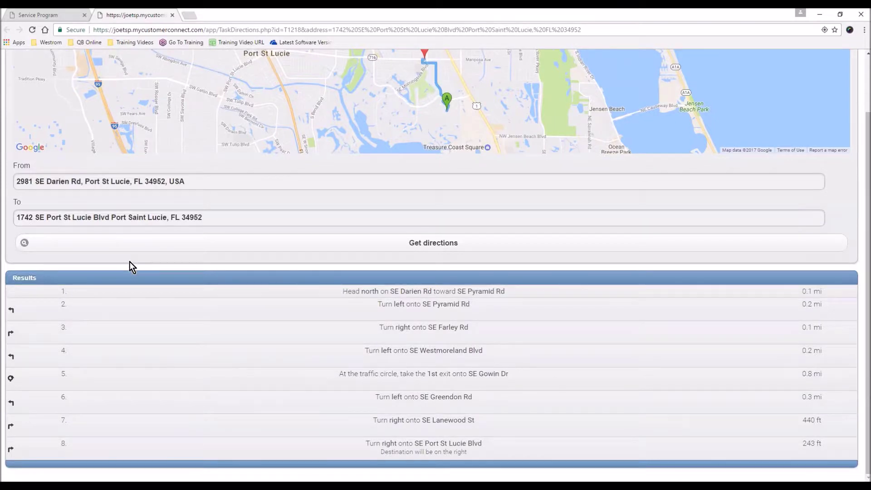
scroll(130, 265, "up", 2)
Close the directions tab and keep Repair Broken Valve as T1218's task type
left_click(173, 15)
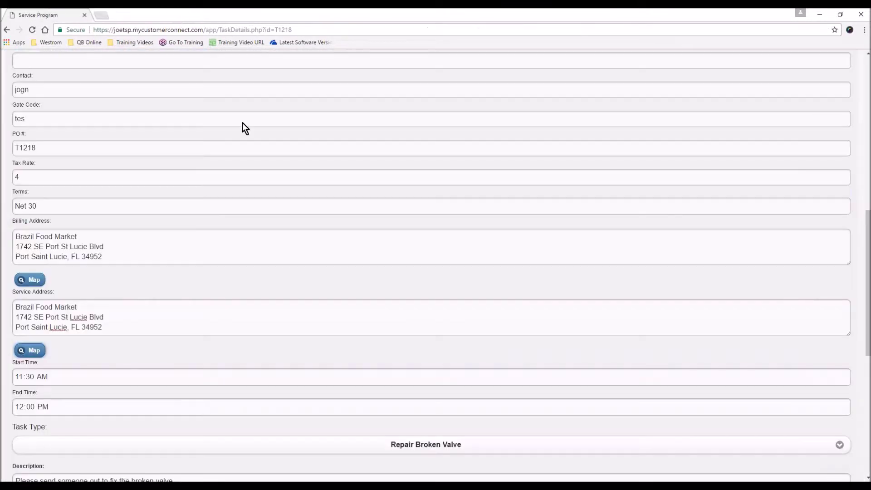
scroll(136, 363, "down", 3)
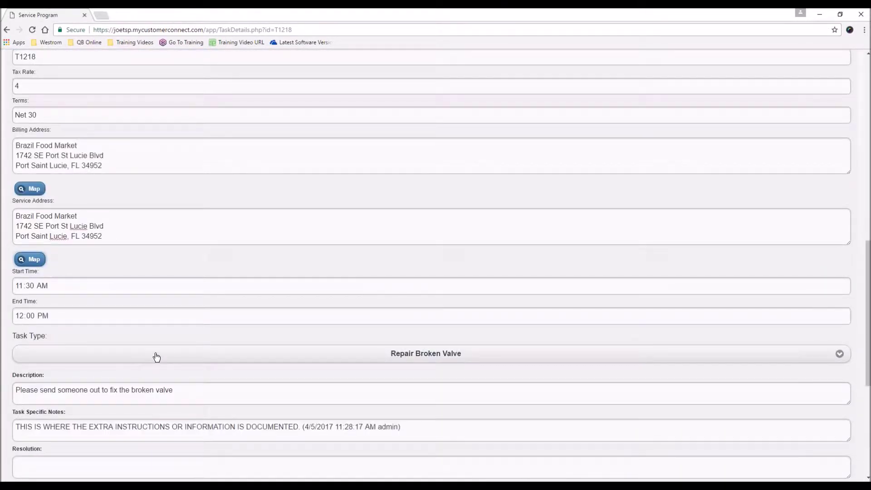
scroll(160, 358, "down", 3)
scroll(156, 368, "down", 1)
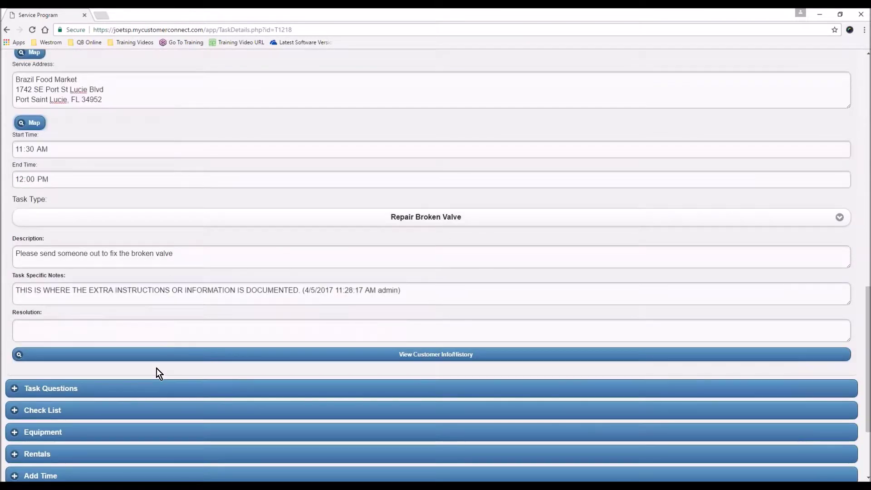
left_click(445, 225)
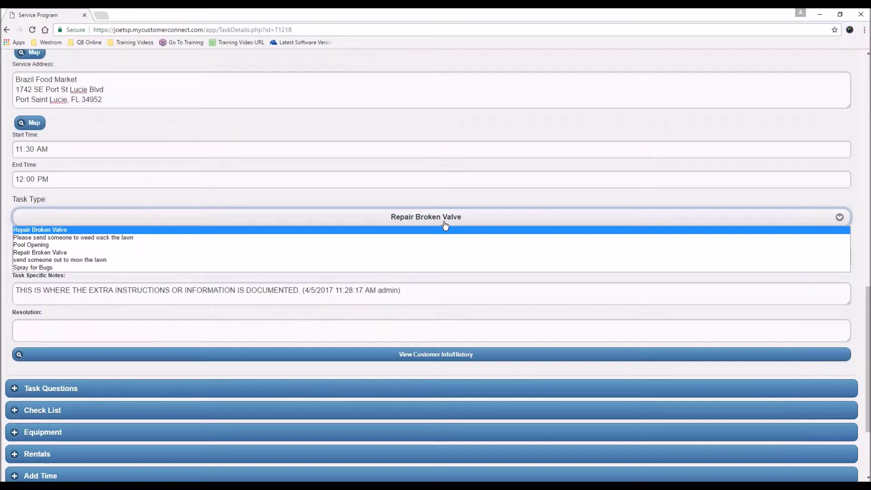
left_click(445, 227)
scroll(436, 264, "up", 1)
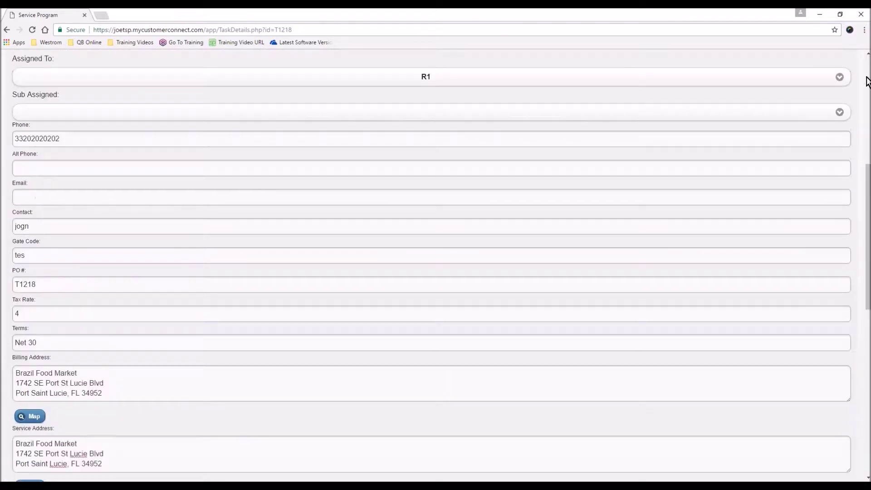
scroll(837, 64, "up", 7)
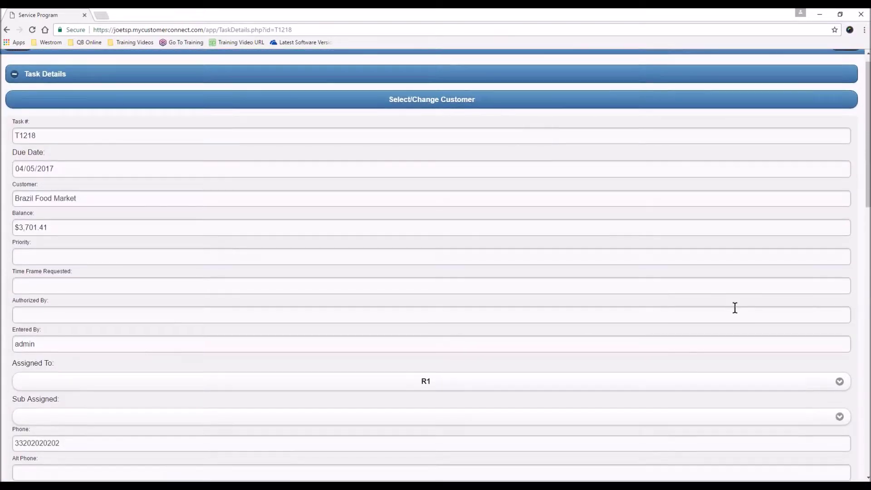
scroll(736, 308, "down", 8)
scroll(234, 331, "down", 7)
left_click(174, 253)
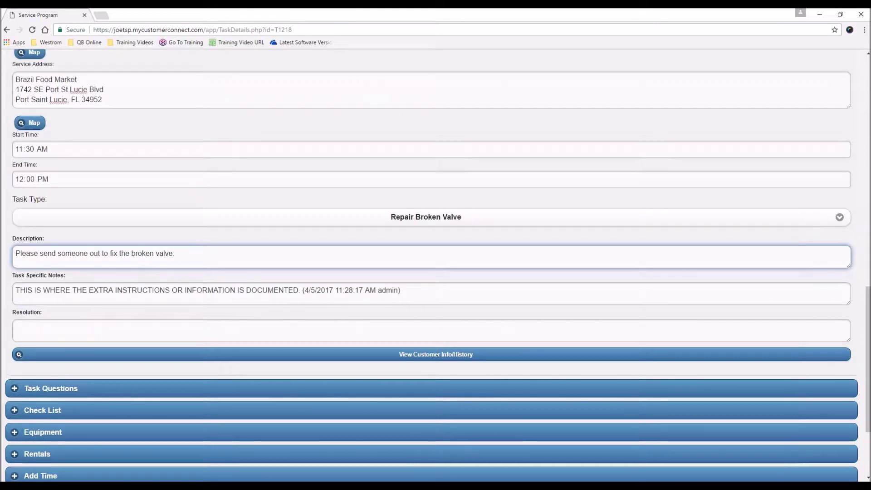
Append 'Something extra can go here.' to the task description
type("OMETHING")
key("BackSpace")
key("BackSpace")
key("BackSpace")
key("BackSpace")
key("BackSpace")
key("BackSpace")
type("Something extra ca")
type("n go here.")
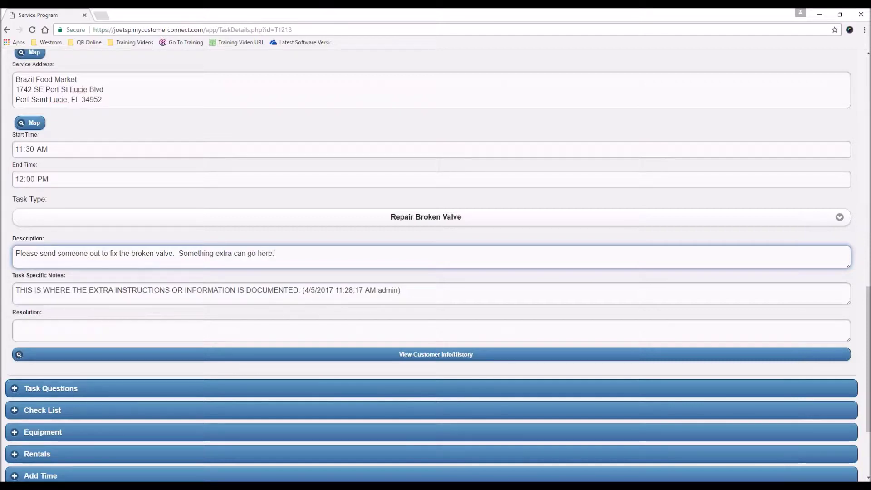
left_click(418, 294)
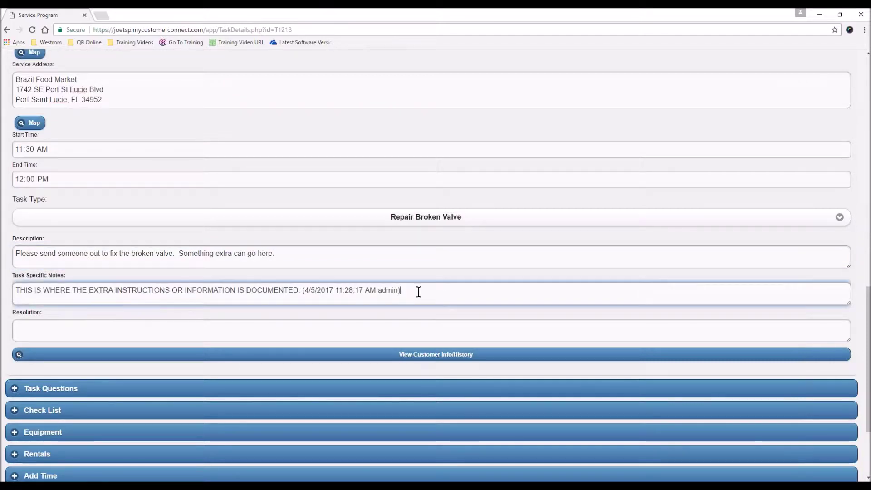
left_click_drag(284, 252, 184, 260)
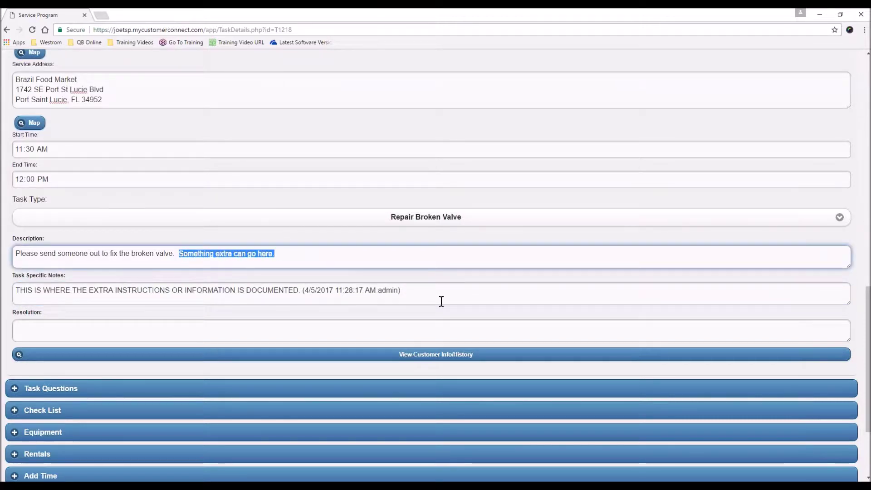
left_click(426, 289)
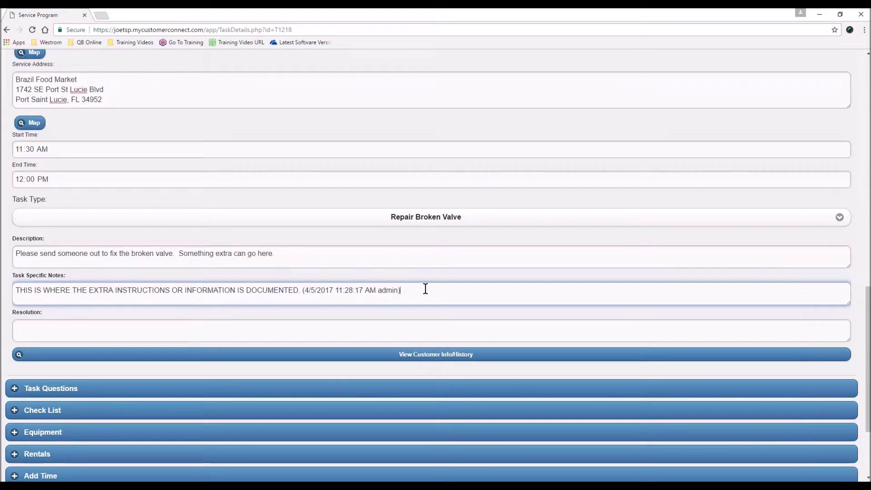
Append 'log every key stroke here.' to the Task Specific Notes
left_click_drag(304, 255, 16, 250)
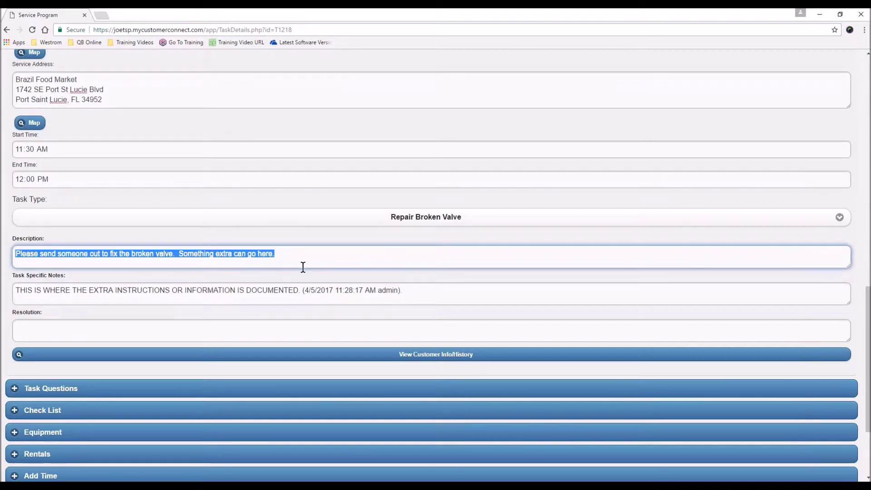
left_click_drag(295, 255, 11, 247)
left_click_drag(432, 291, 5, 288)
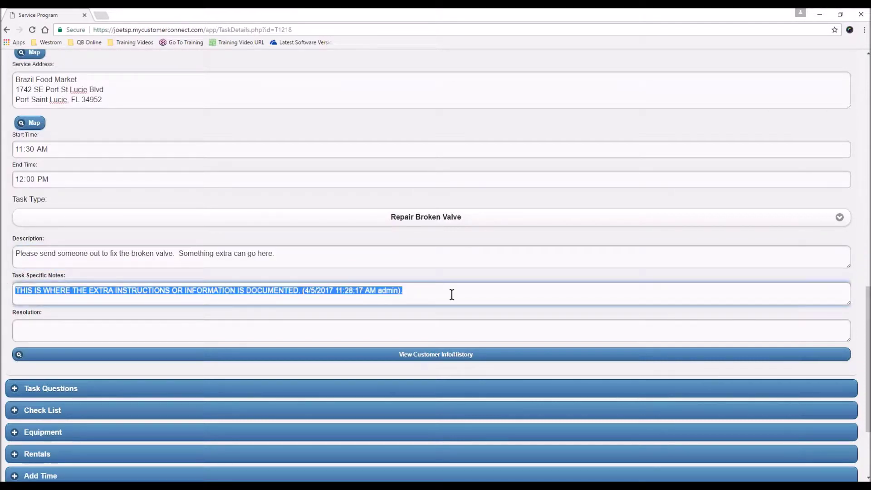
left_click(431, 291)
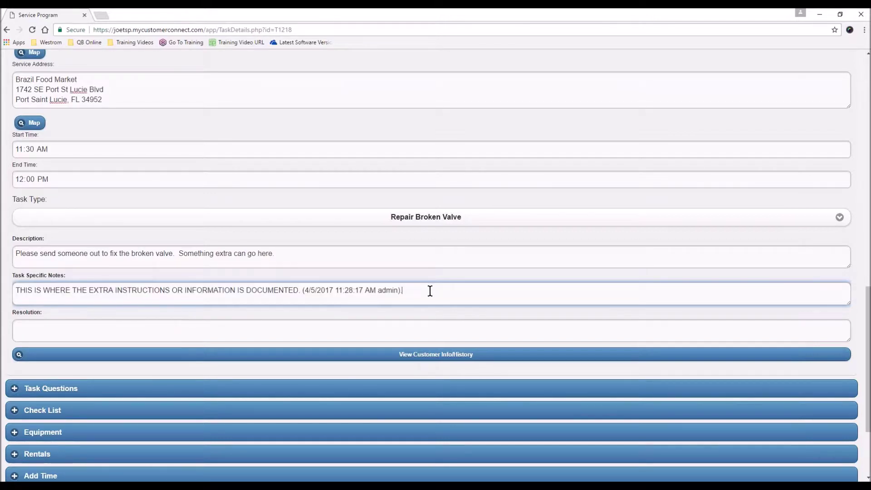
type("log every")
type(" key stroke ")
type("here.")
Enter the resolution 'Task completed. Ive done the job requested.'
left_click(120, 325)
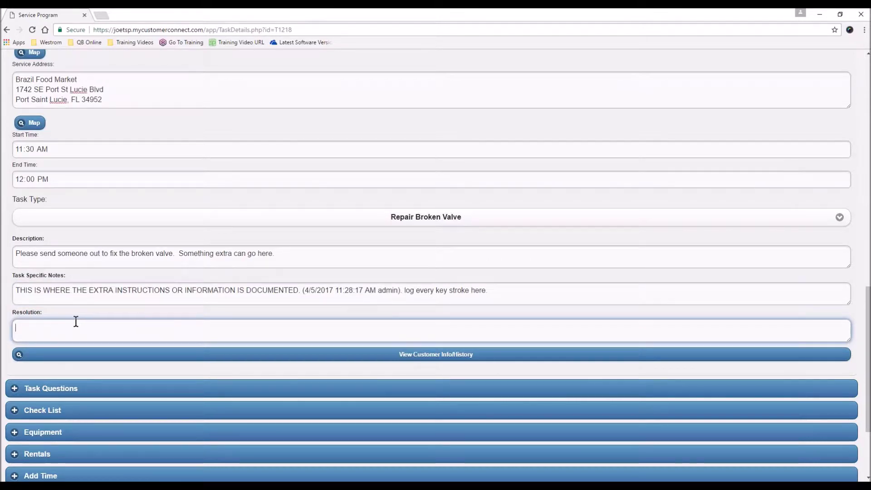
scroll(86, 327, "down", 1)
type("Task")
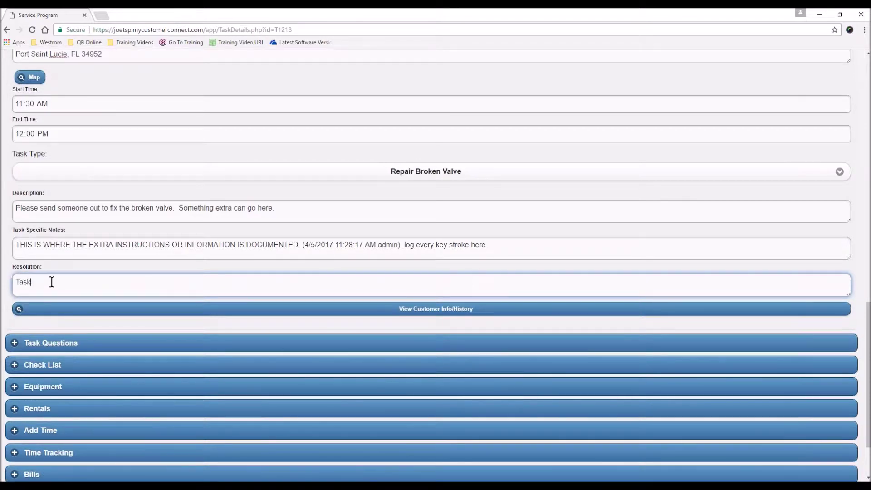
type("completed.  Ive done the job re")
type("quested.")
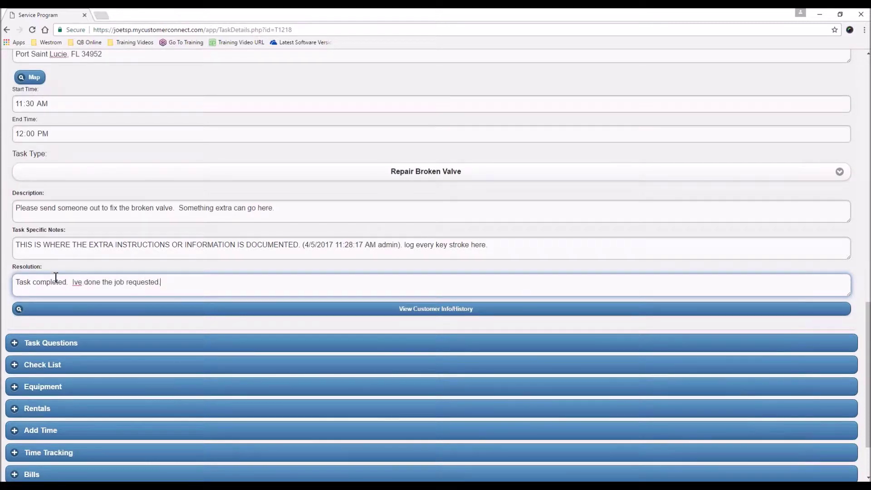
left_click_drag(165, 284, 6, 284)
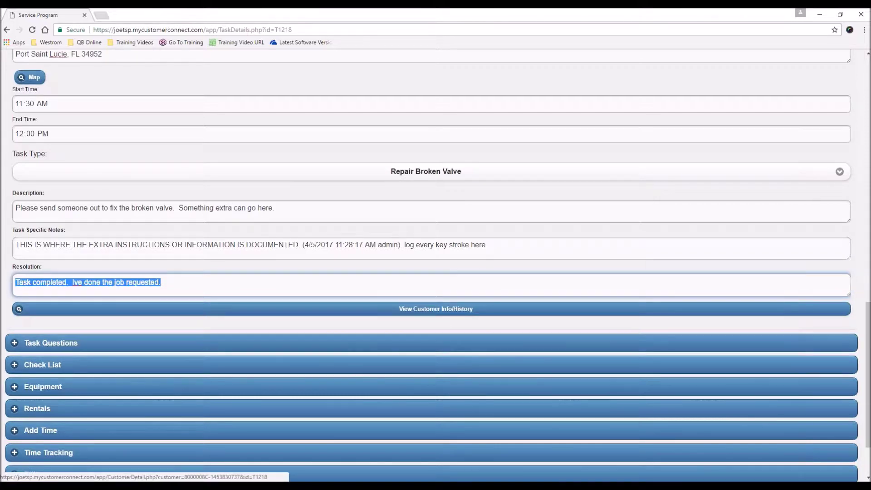
left_click(381, 288)
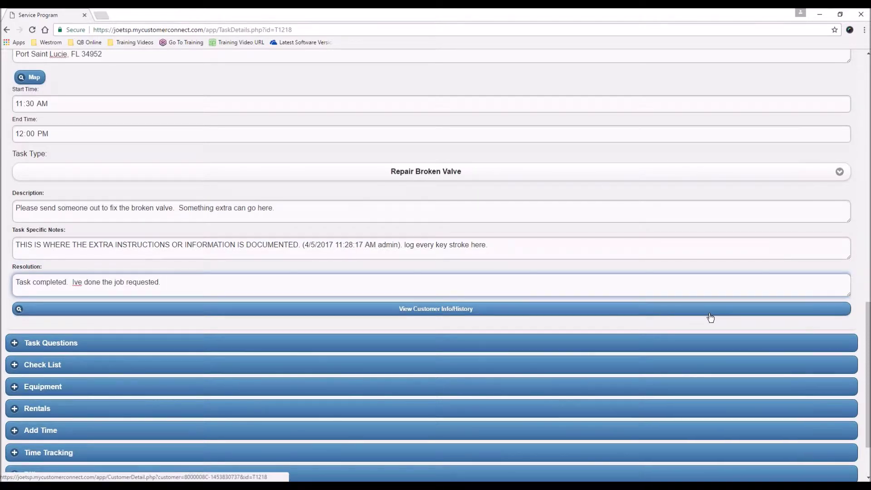
Save task T1218 and scroll down the task page
scroll(711, 320, "up", 5)
scroll(714, 319, "up", 8)
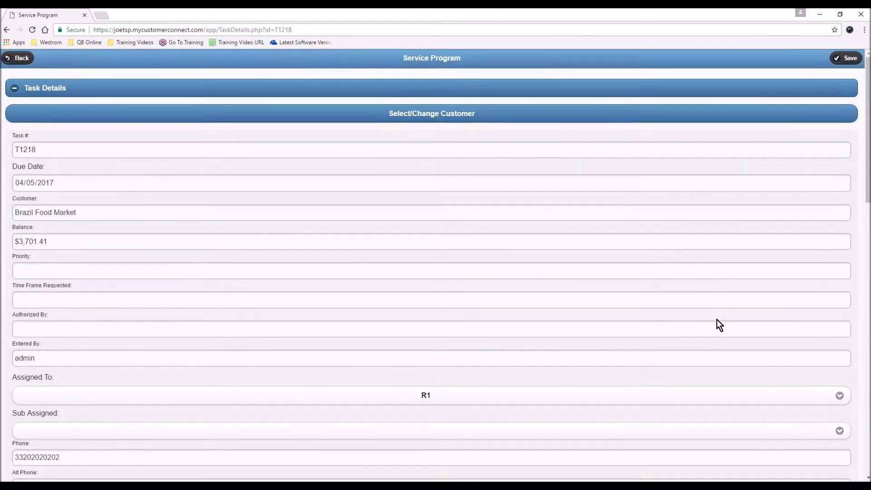
left_click(851, 60)
scroll(292, 296, "down", 10)
scroll(293, 296, "down", 3)
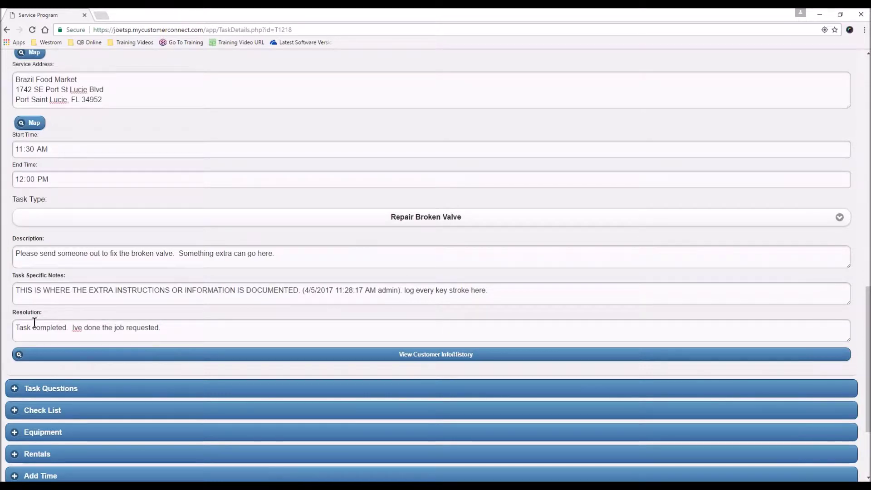
scroll(41, 323, "down", 3)
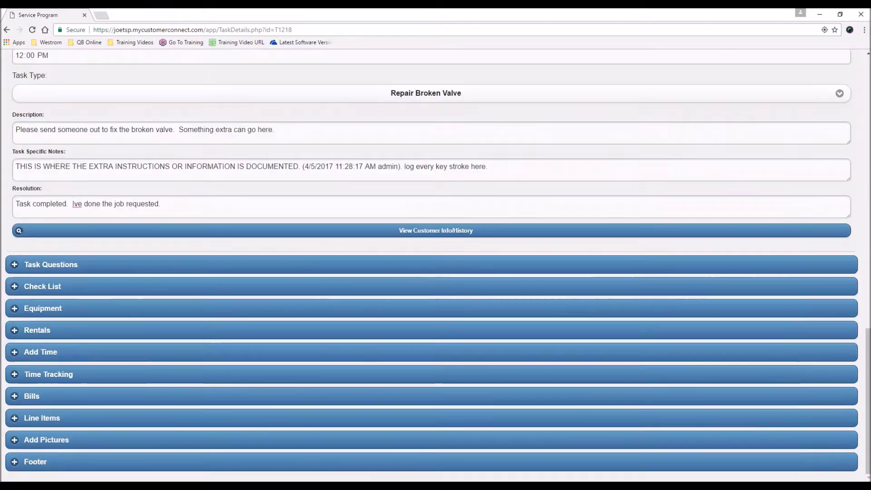
Answer the checklist: Brush Yes, Skim NO, Checked Chlorine YES, hose put back YES
left_click(13, 267)
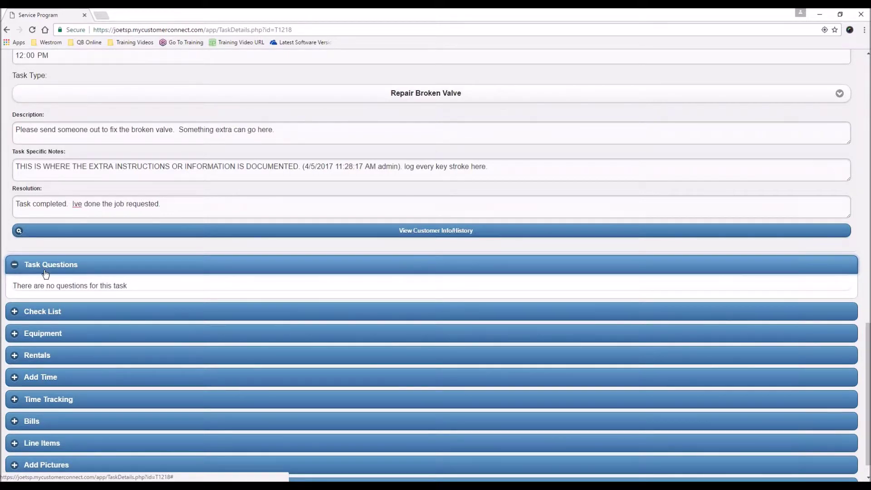
left_click(13, 270)
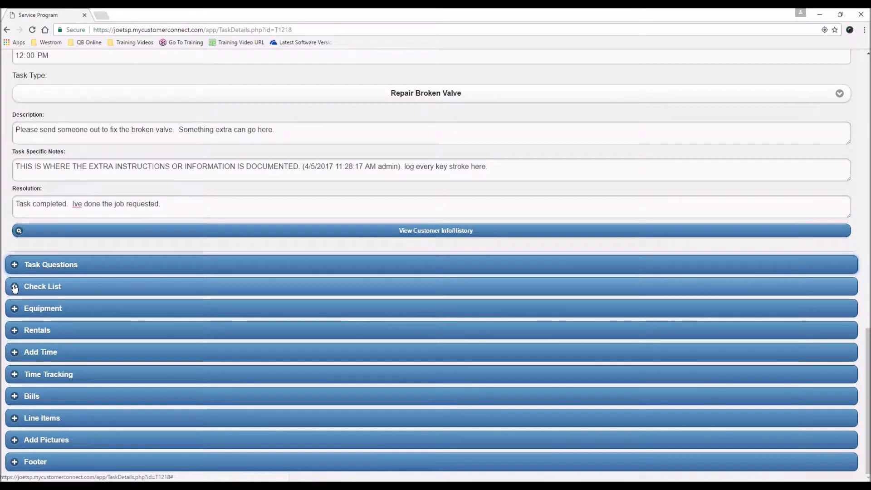
left_click(14, 286)
left_click(93, 334)
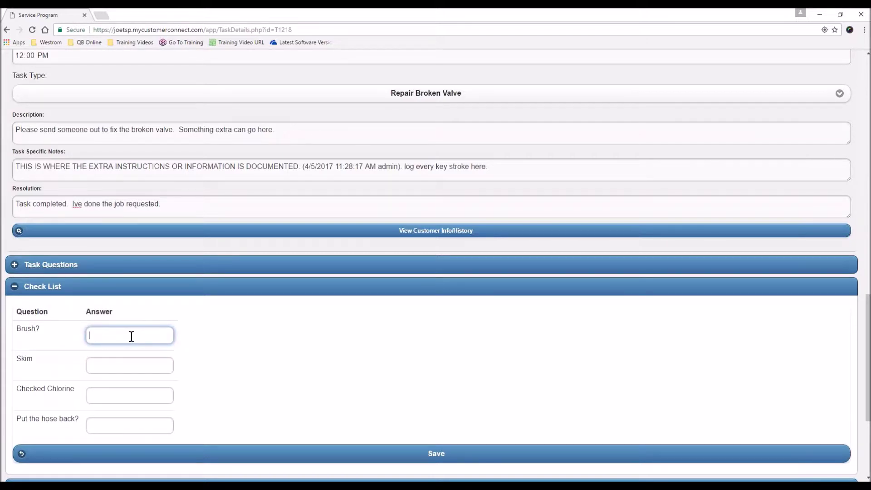
type("Yes")
key("Tab")
type("O")
key("Tab")
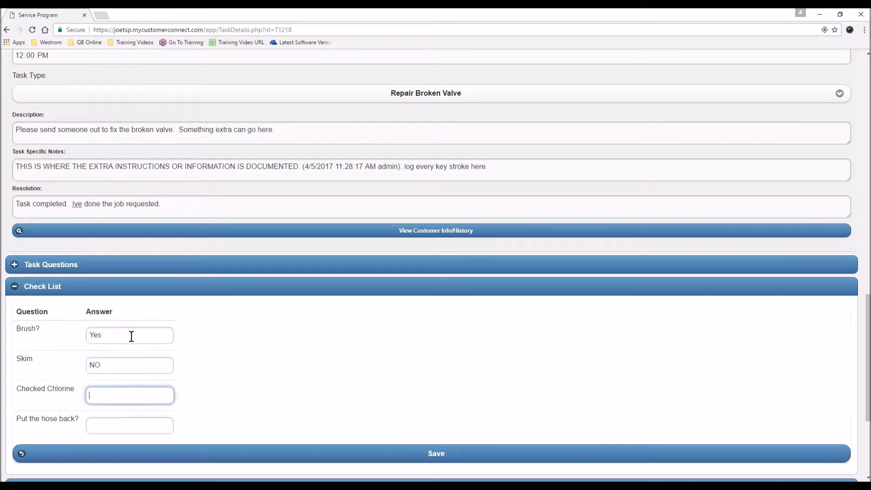
type("YES")
key("Tab")
type("Y")
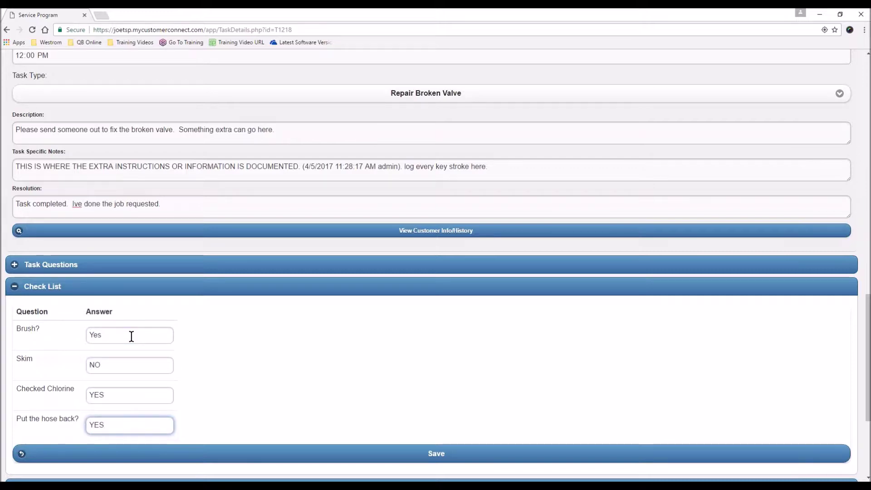
Save the checklist answers, collapse Check List, and expand the Bills form
scroll(453, 380, "down", 1)
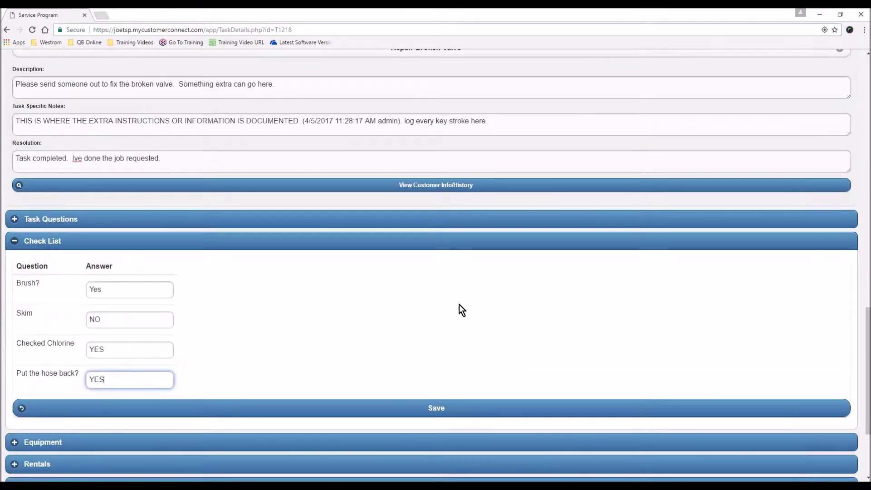
left_click(444, 411)
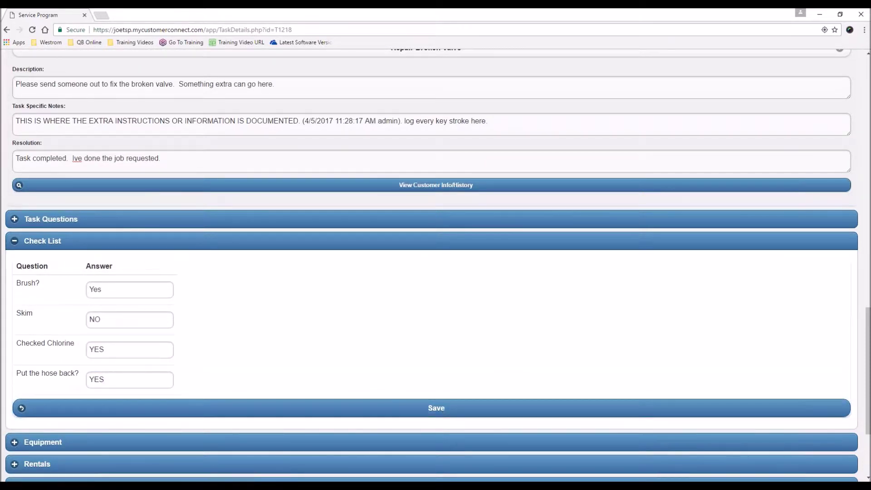
left_click(15, 245)
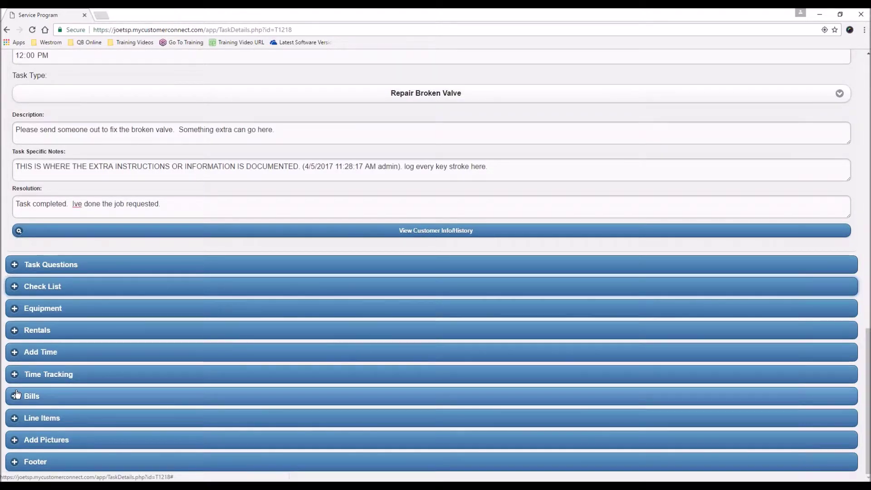
left_click(17, 395)
Collapse Bills, expand the still-empty Line Items, and go to Add Items
scroll(15, 398, "down", 3)
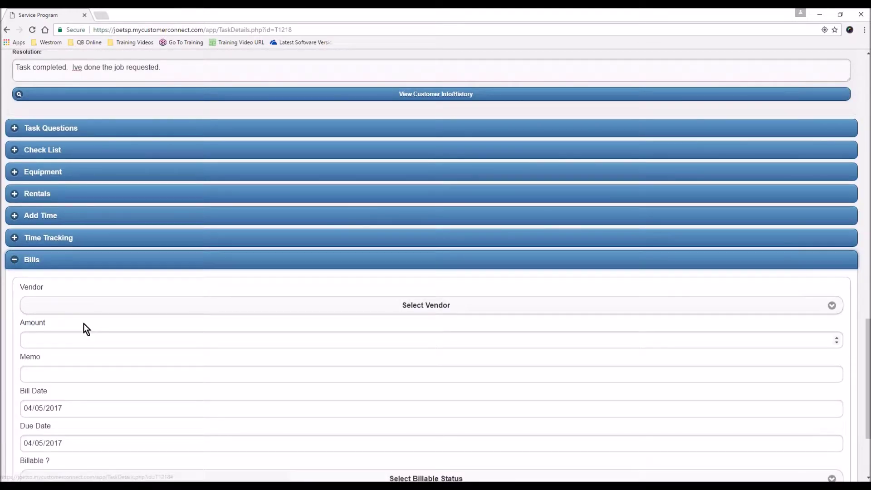
scroll(74, 425, "down", 1)
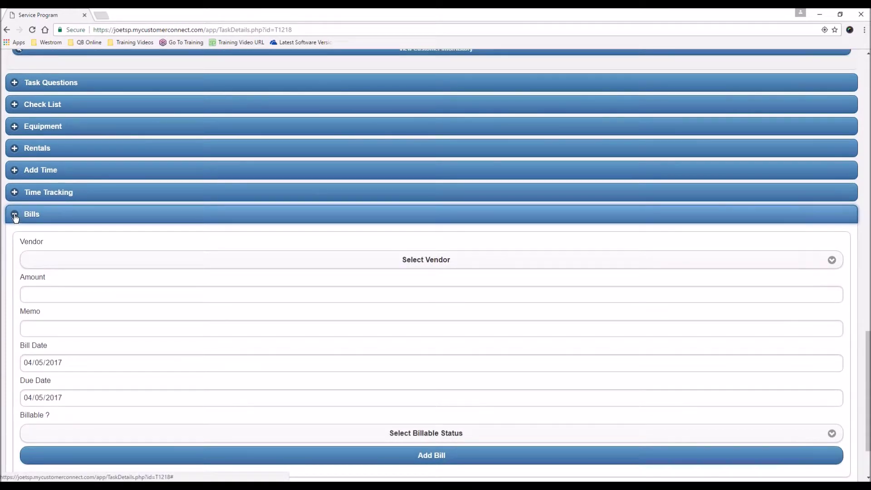
left_click(14, 217)
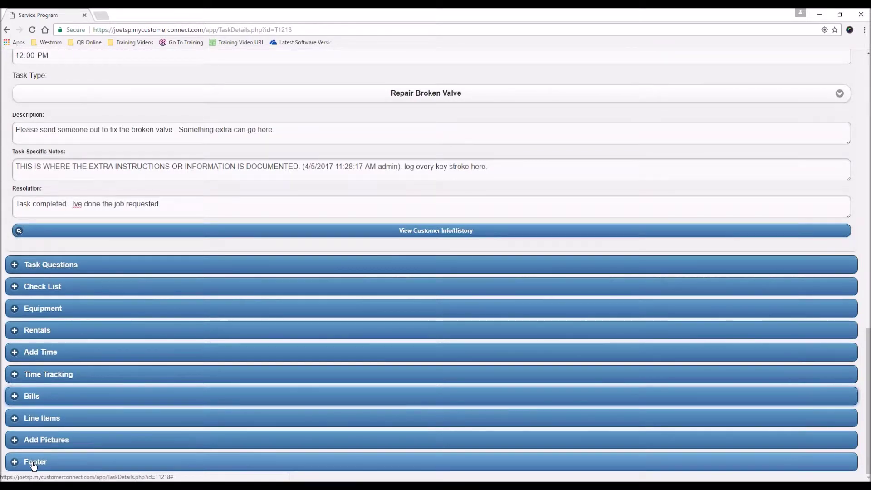
left_click(17, 418)
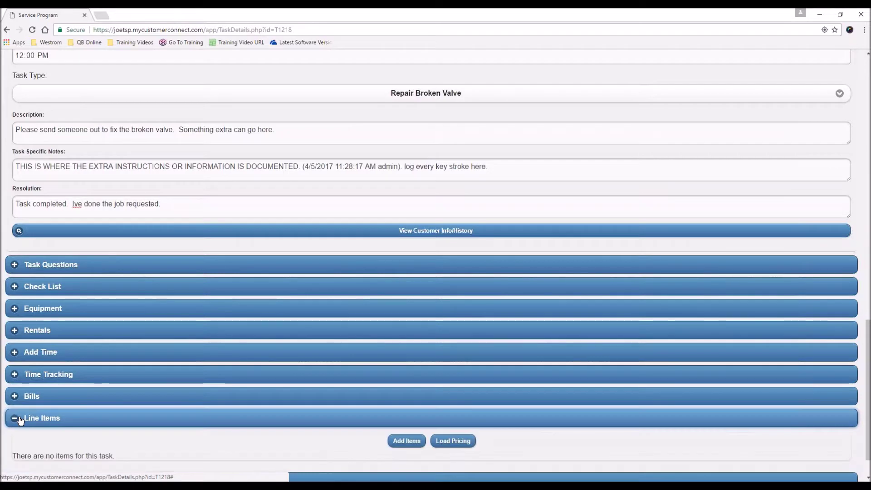
scroll(362, 406, "down", 1)
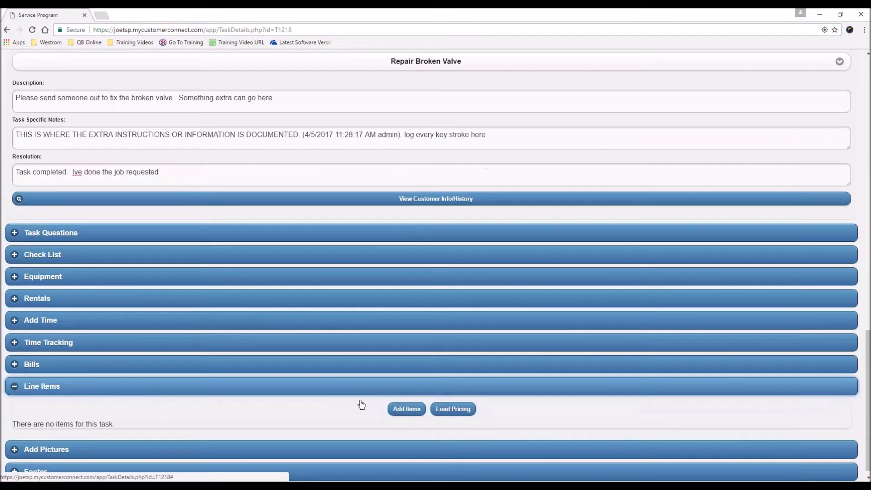
left_click(411, 400)
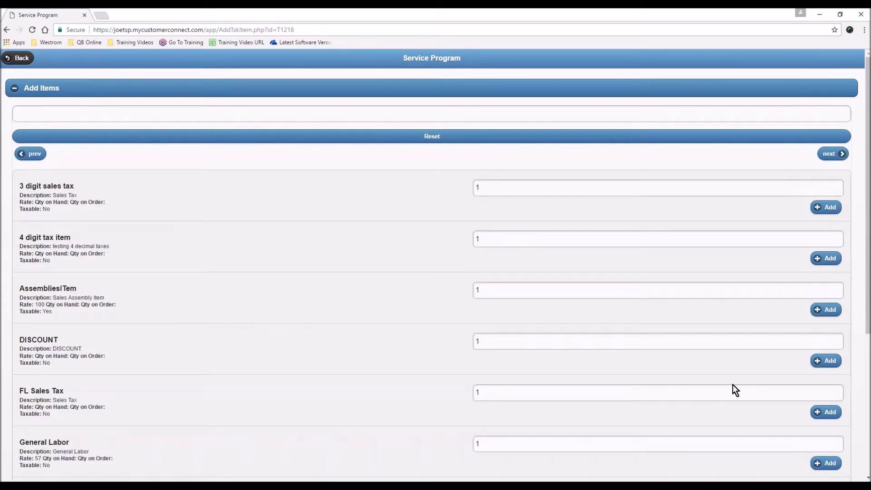
Filter items by 'item', add Item1 and Item2 at quantity 1, and return to T1218
scroll(759, 344, "down", 5)
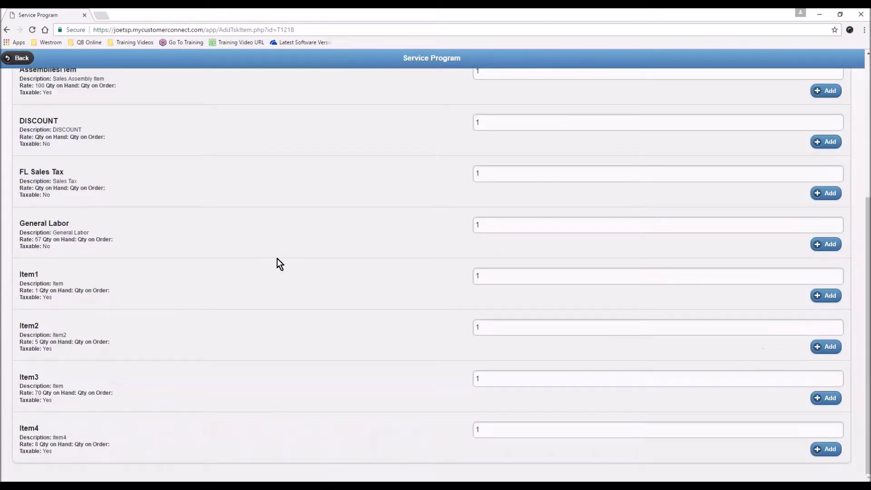
scroll(242, 314, "up", 5)
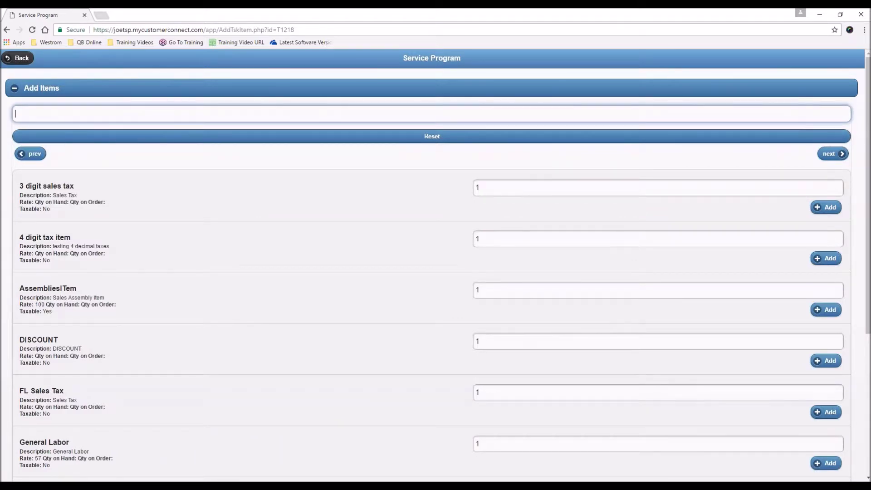
type("item")
key("Return")
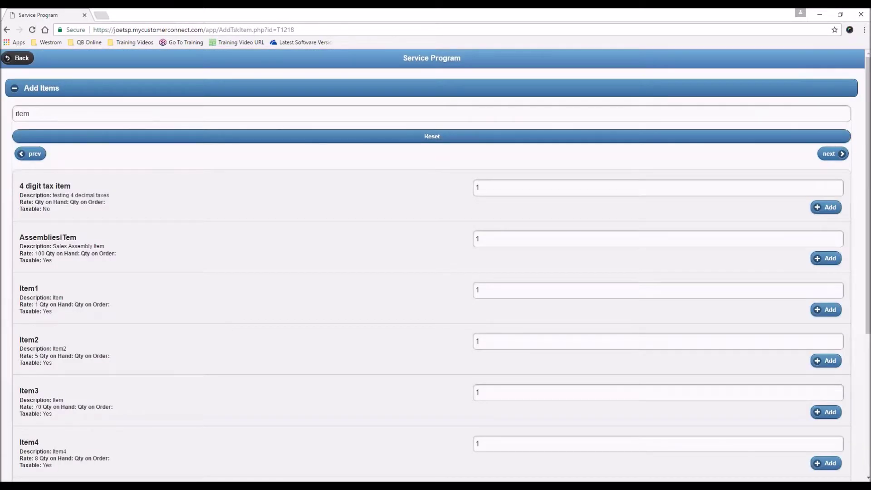
triple_click(100, 245)
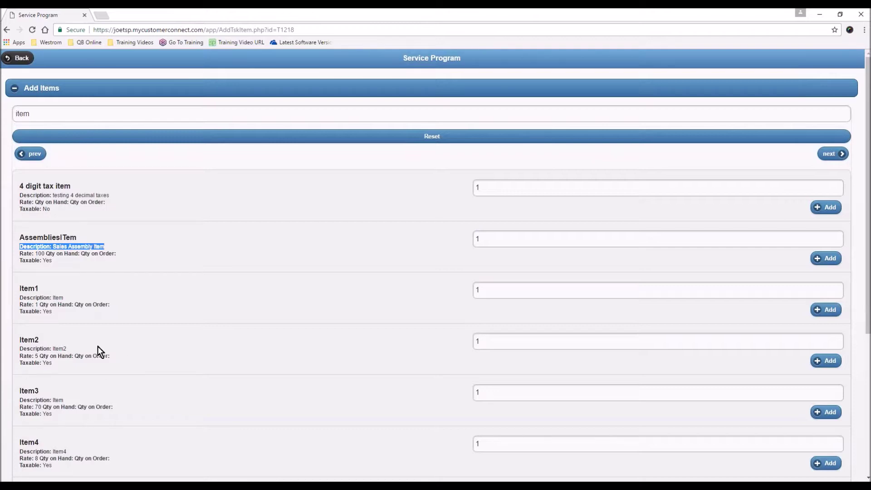
left_click(826, 310)
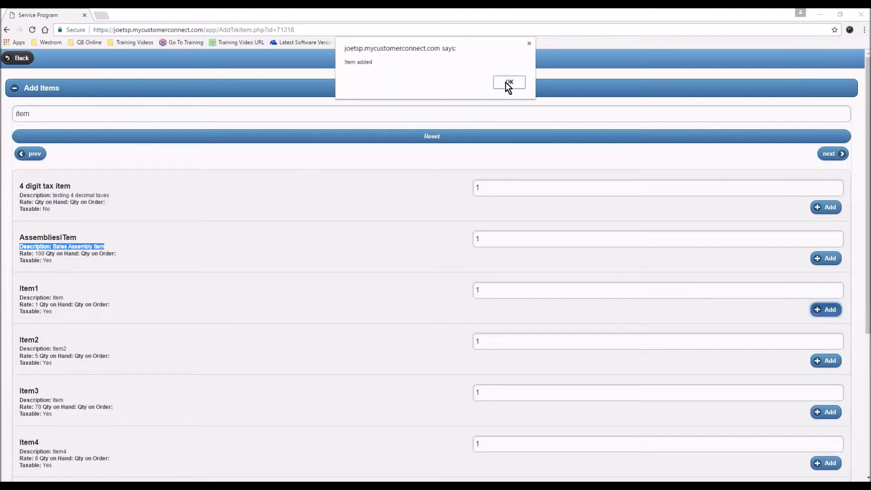
left_click(509, 83)
left_click(826, 361)
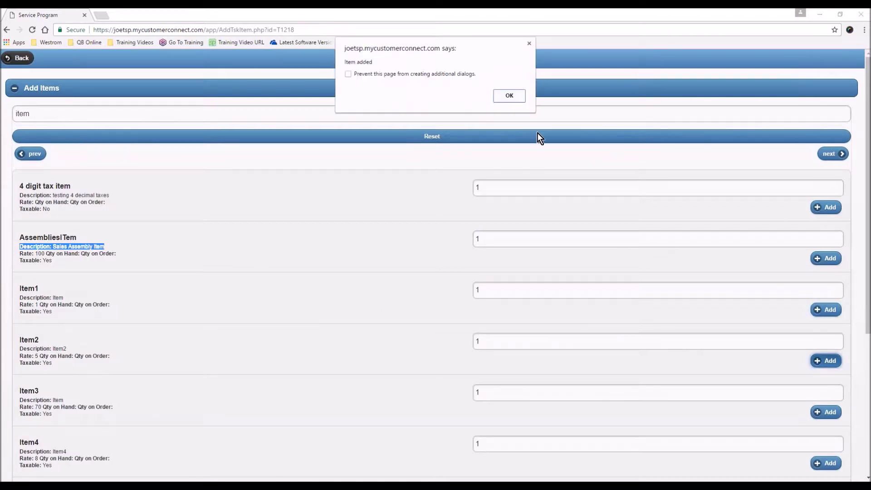
left_click(509, 96)
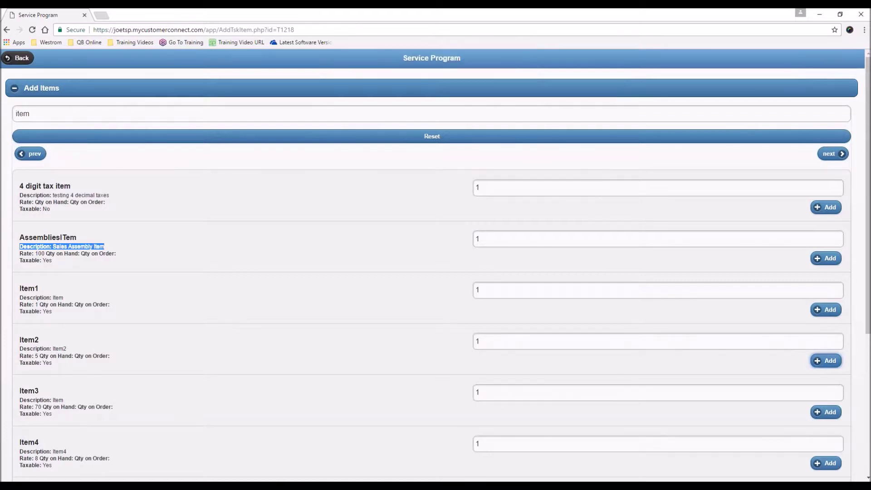
left_click(20, 58)
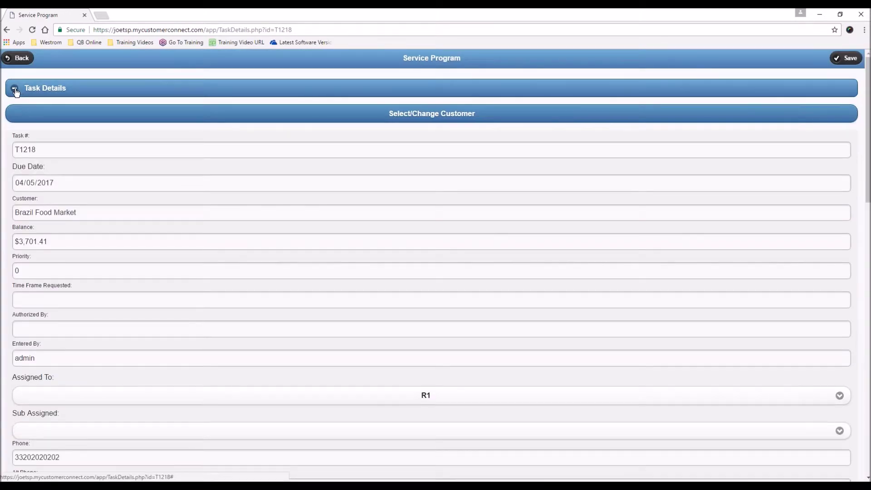
Under Line Items, set Item1's quantity to 2 at the $1.00 rate and update it
left_click(15, 91)
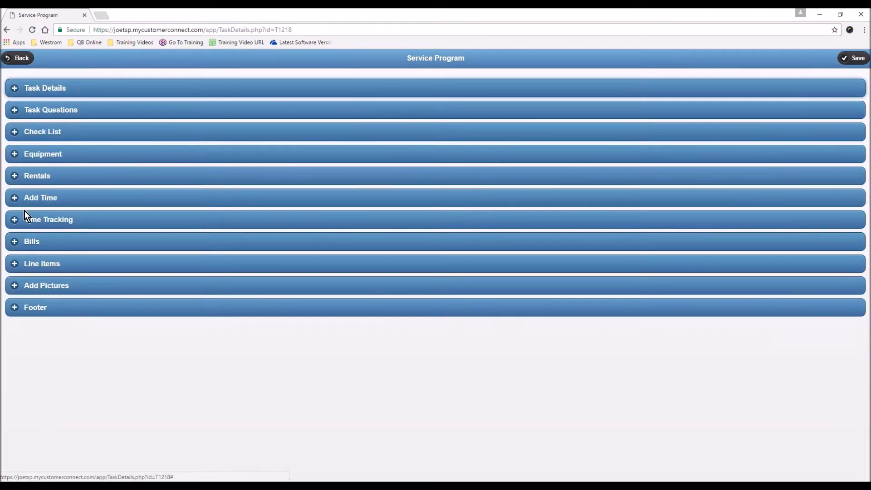
left_click(16, 263)
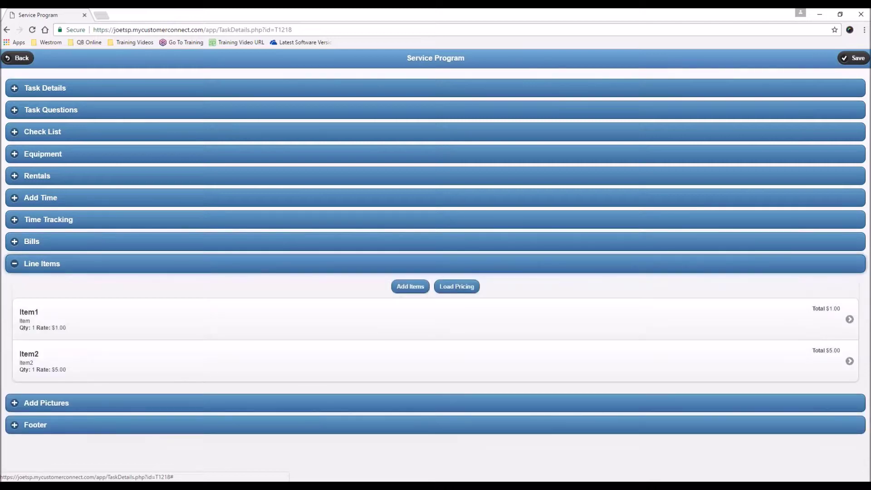
left_click(219, 324)
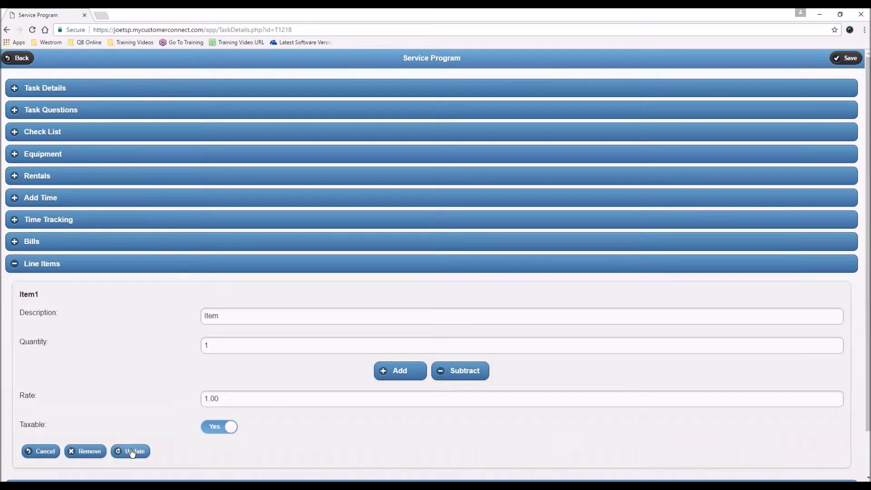
double_click(226, 345)
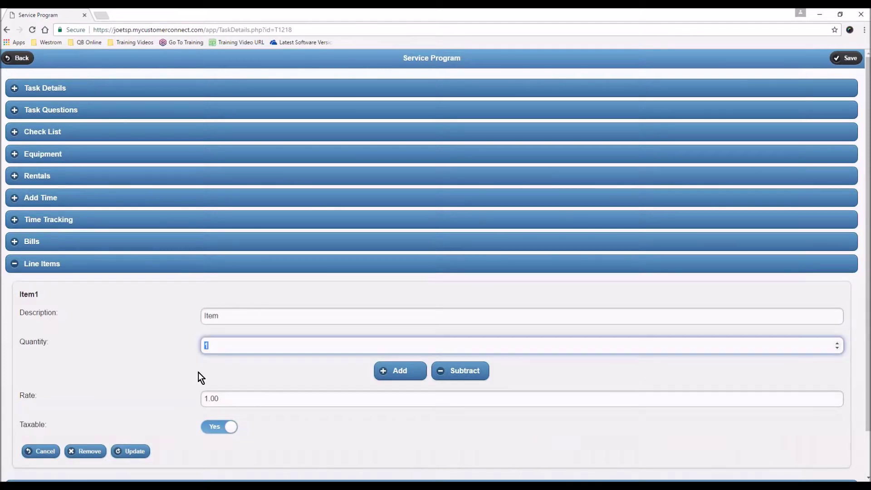
mouse_move(522, 345)
type("2")
left_click(231, 395)
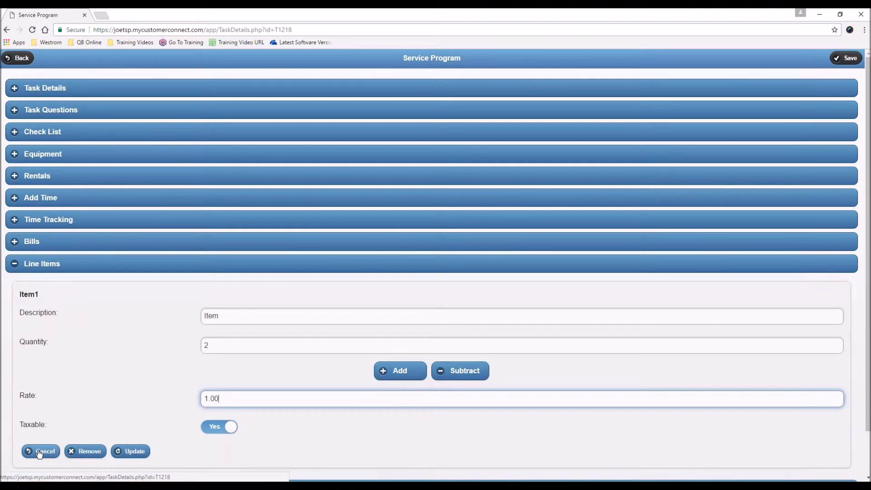
left_click(135, 451)
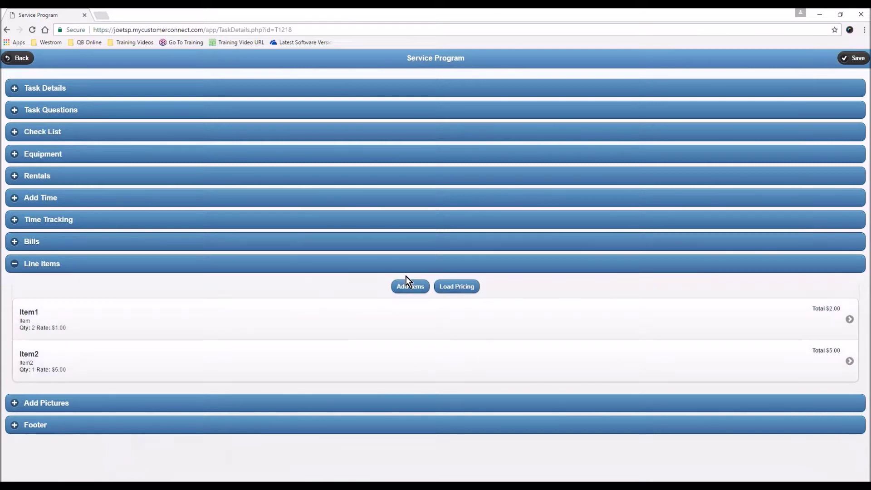
left_click(15, 270)
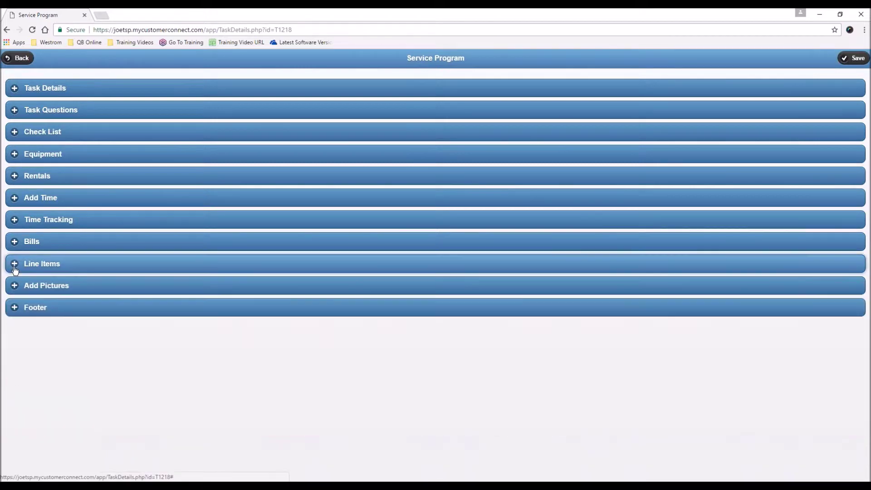
left_click(15, 287)
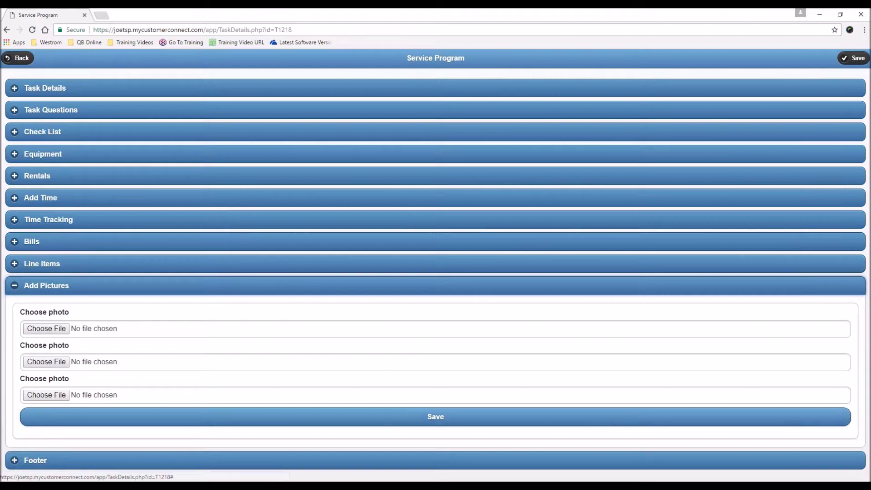
left_click(15, 287)
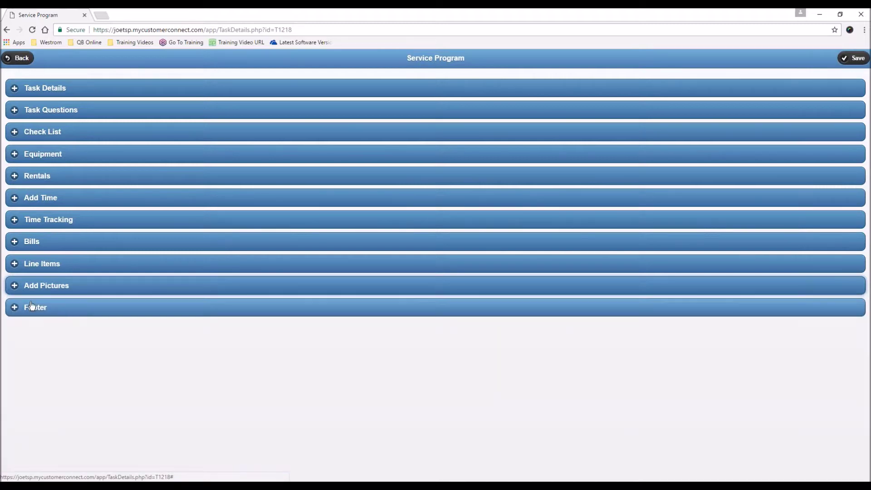
Expand T1218's footer showing the $7.28 total and switch Complete to Yes
left_click(14, 308)
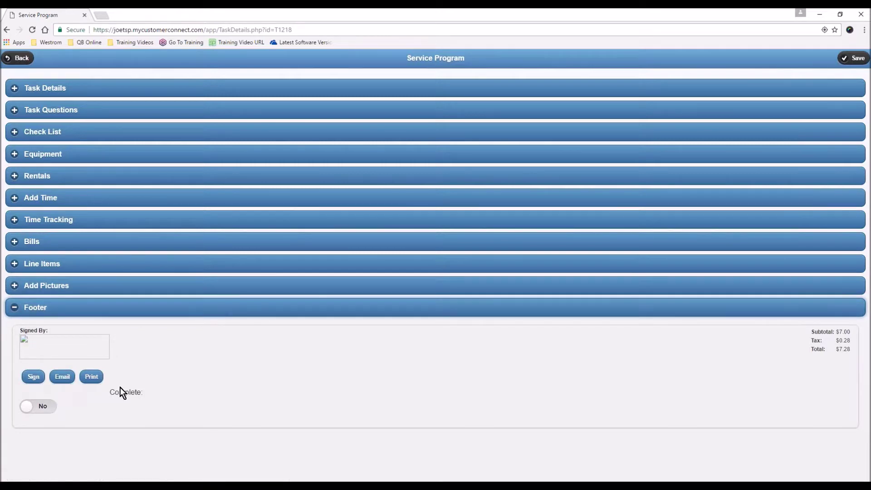
left_click(50, 411)
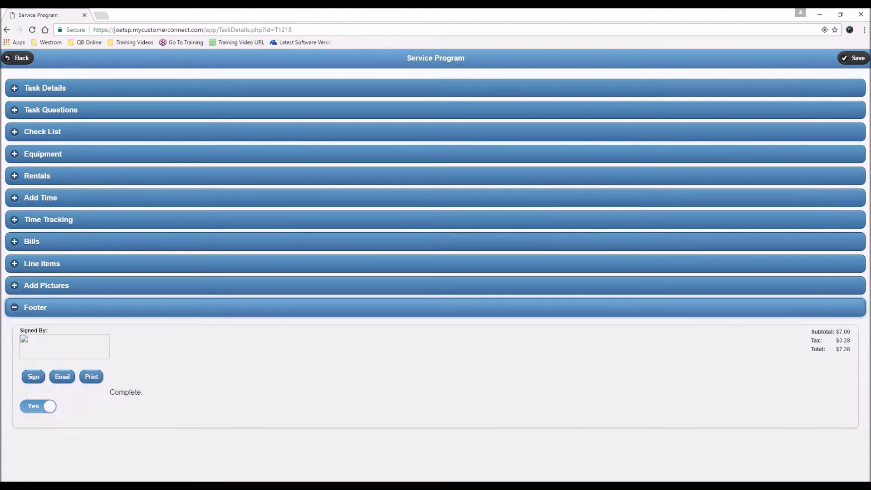
Run a Sync Mobile Devices sync limited to Tasks and confirm it completes
left_click(18, 58)
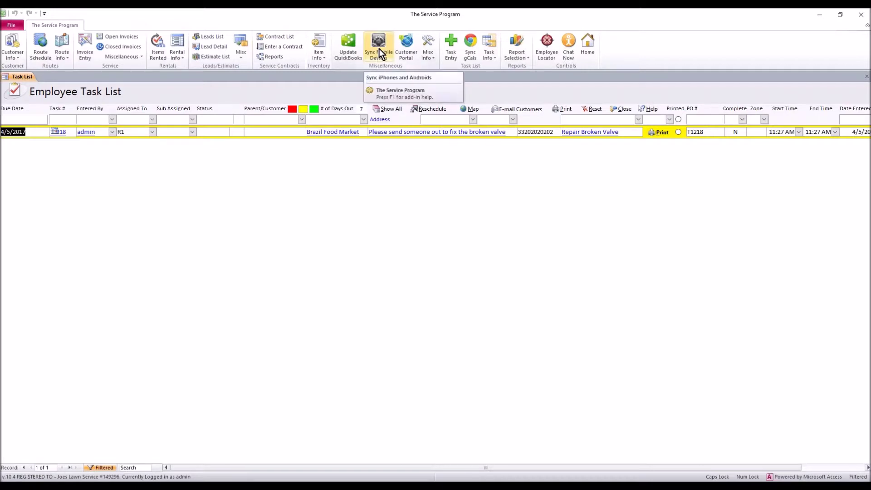
left_click(379, 48)
left_click(250, 136)
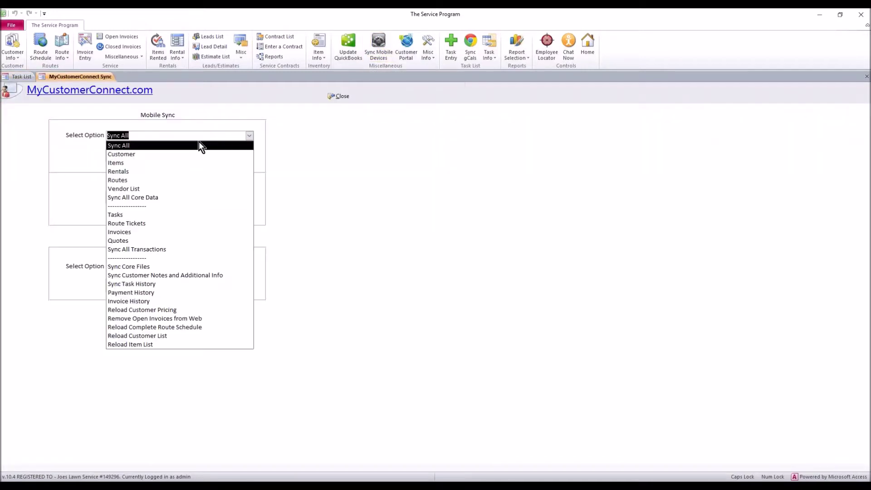
left_click(128, 215)
left_click(166, 159)
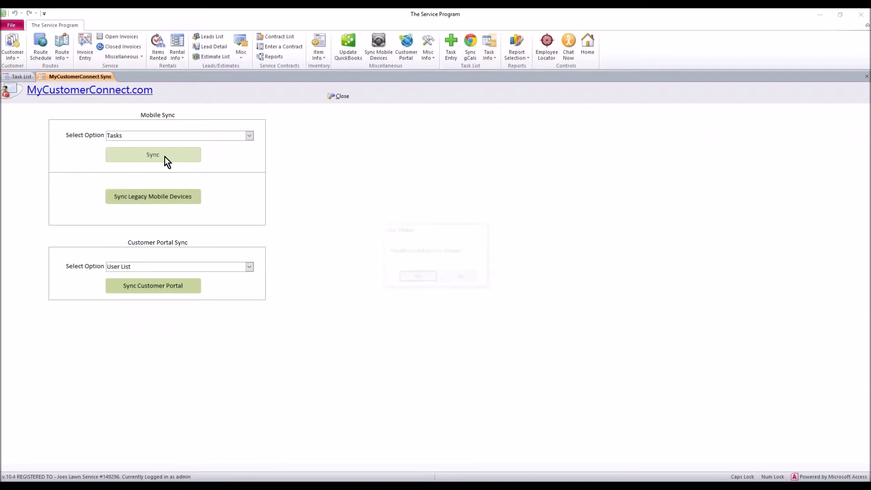
left_click(418, 278)
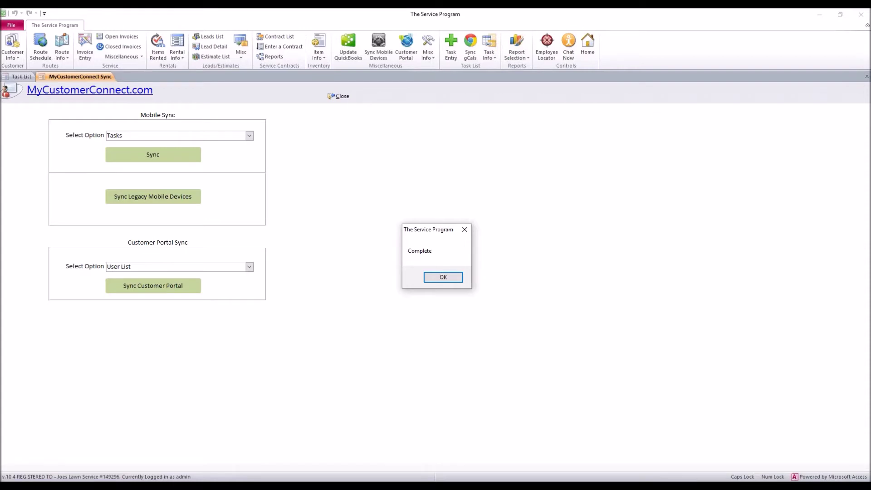
left_click(437, 278)
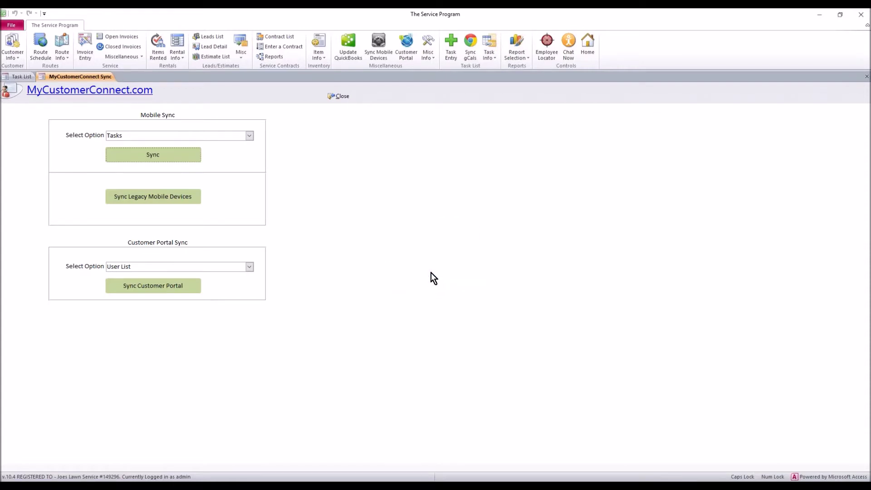
left_click(343, 97)
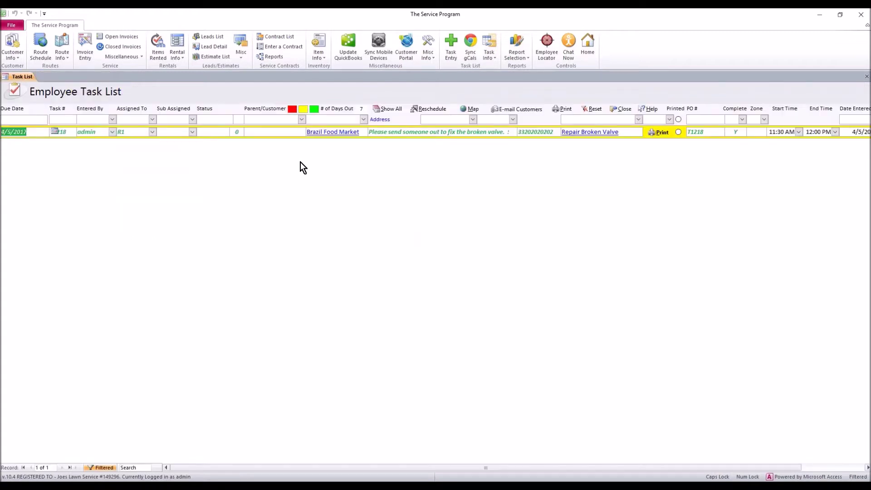
Open T1218's Task Detail form from the Employee Task List and view its checklist answers
left_click(91, 121)
left_click_drag(69, 131, 46, 135)
double_click(735, 132)
left_click_drag(67, 131, 53, 132)
double_click(67, 132)
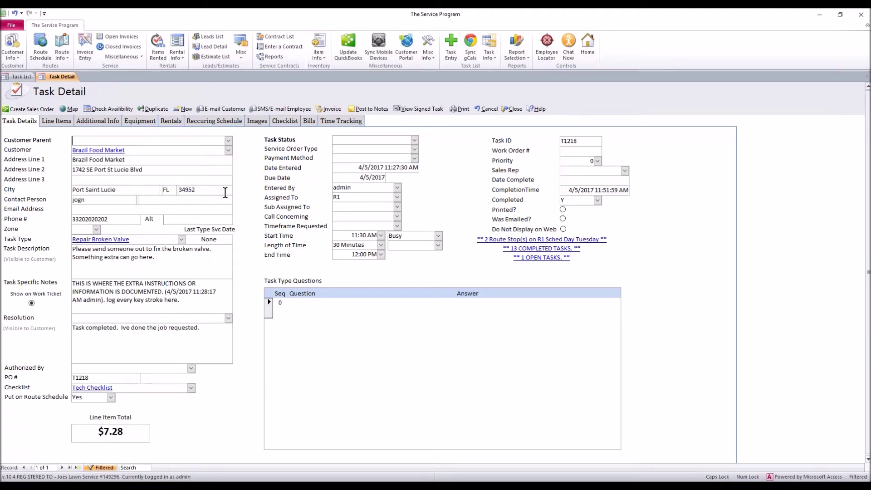
left_click(286, 121)
left_click(237, 159)
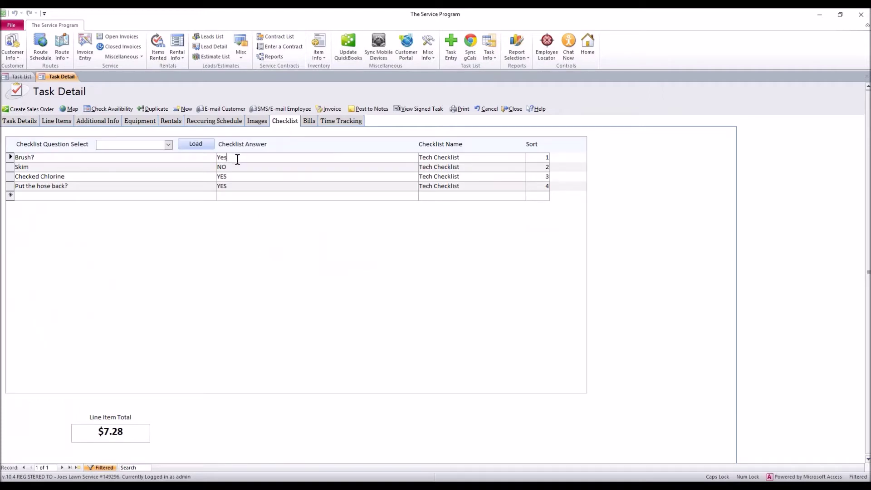
left_click(235, 177)
left_click(258, 122)
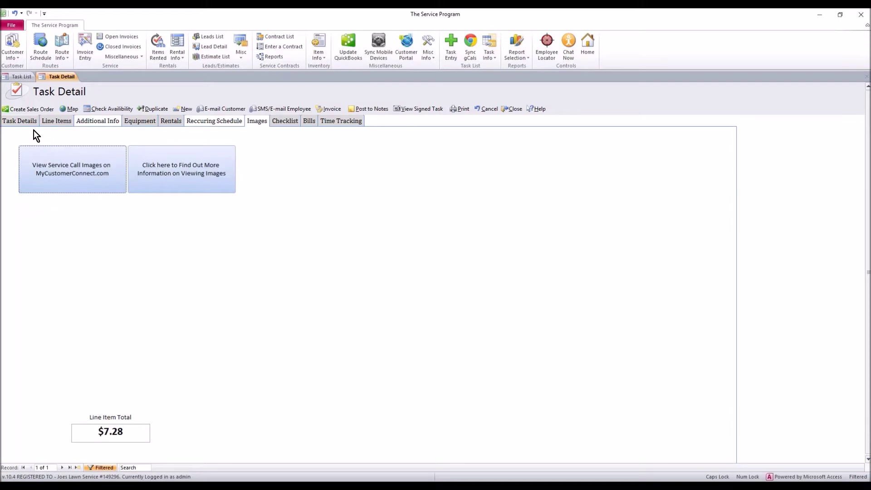
left_click(23, 122)
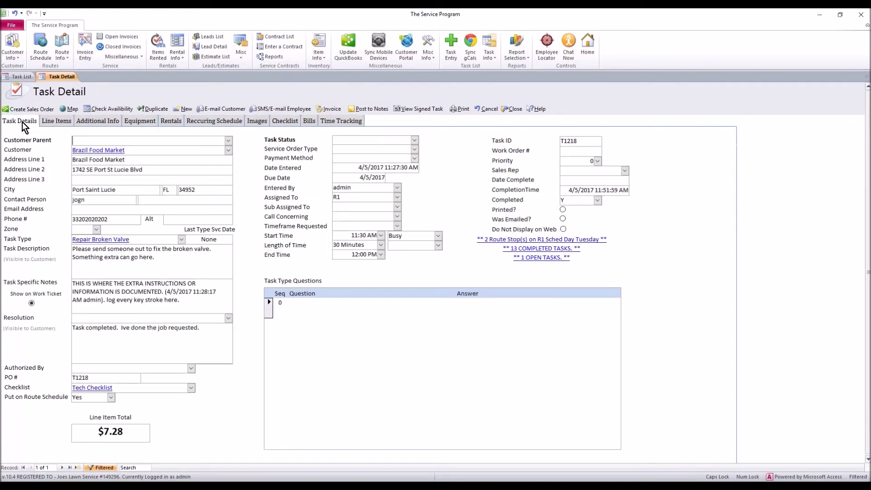
View T1218's signed task page down to its line items and $7.28 total, then close it
left_click(415, 110)
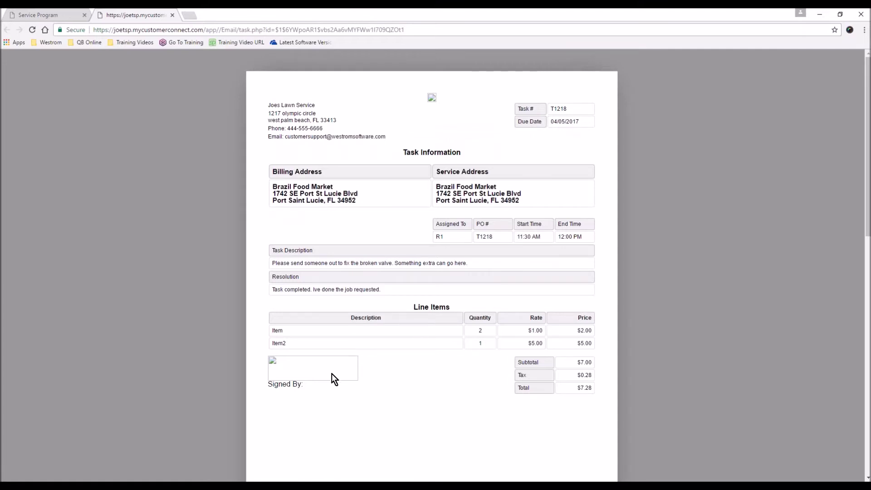
scroll(322, 263, "down", 6)
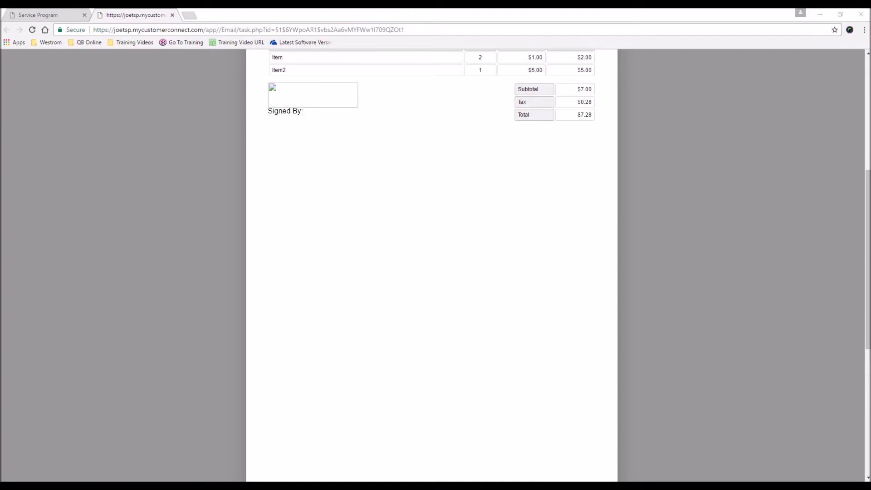
left_click(602, 485)
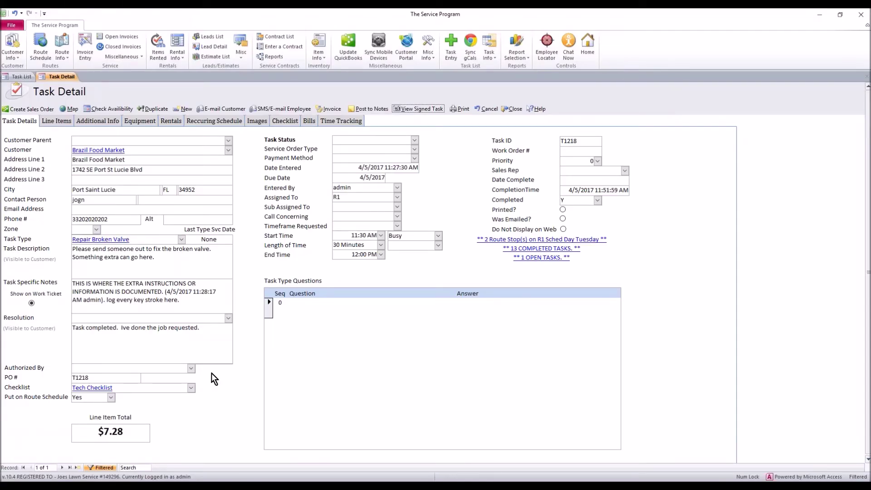
Pick Item5 in the blank line-item row and check the new $8.32 total in Task Details
double_click(114, 432)
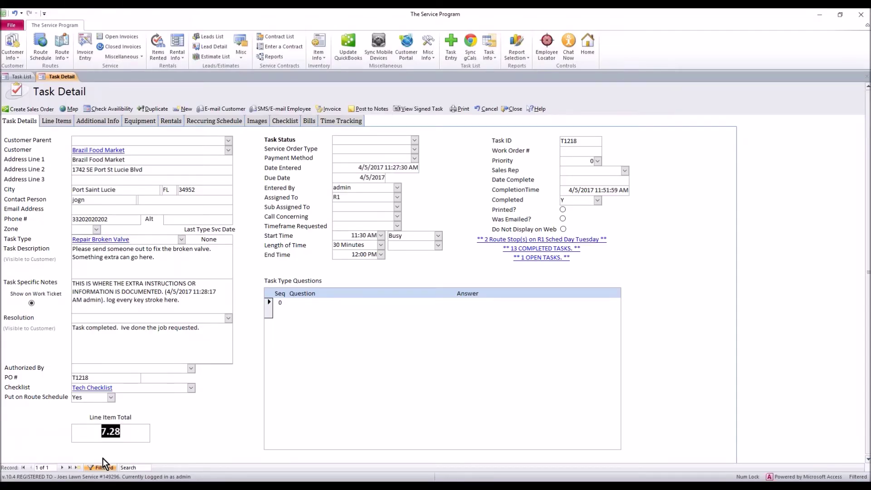
left_click(53, 120)
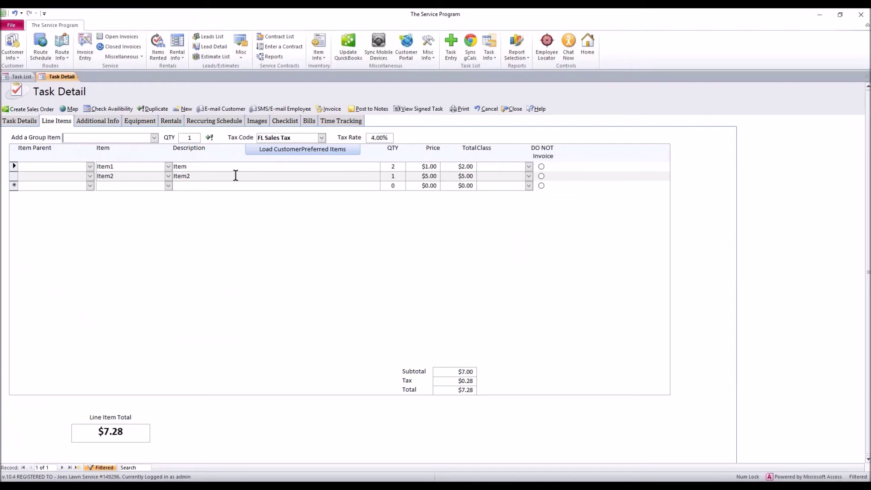
left_click(395, 167)
left_click(136, 186)
left_click(170, 186)
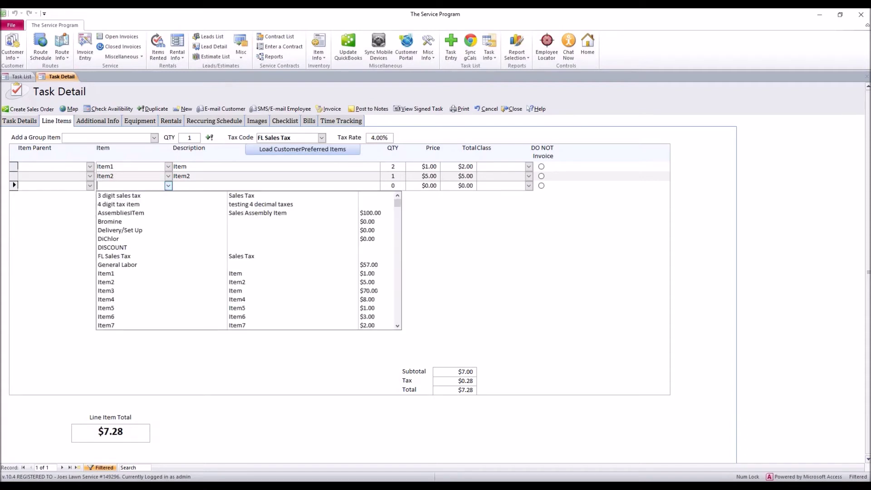
left_click(137, 307)
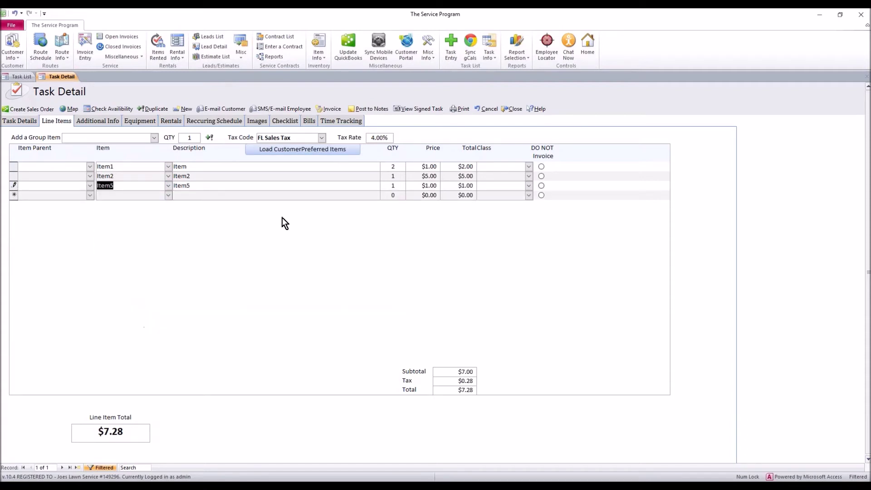
left_click(298, 185)
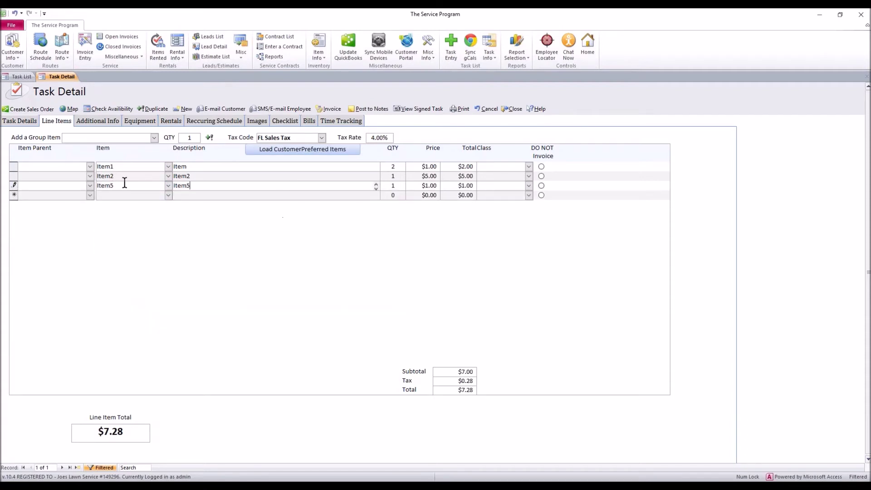
left_click(23, 121)
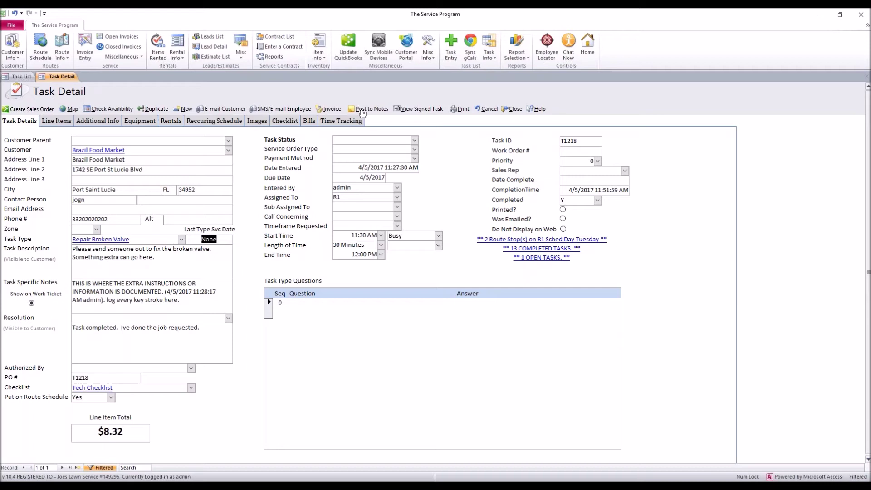
Create an invoice from task T1218, confirming the prompt
left_click(490, 53)
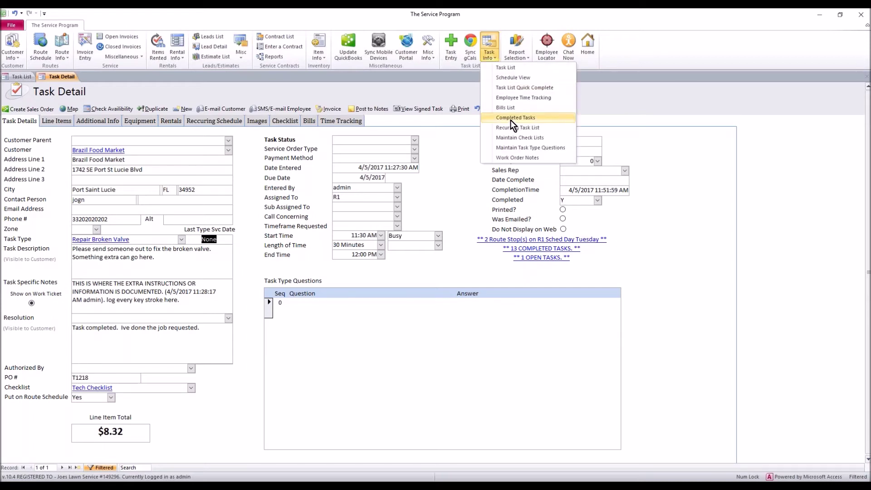
left_click(396, 126)
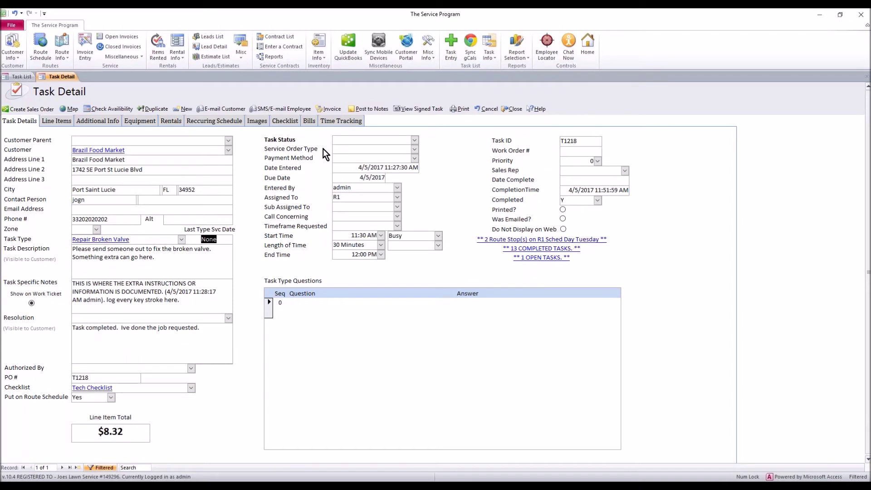
left_click(332, 110)
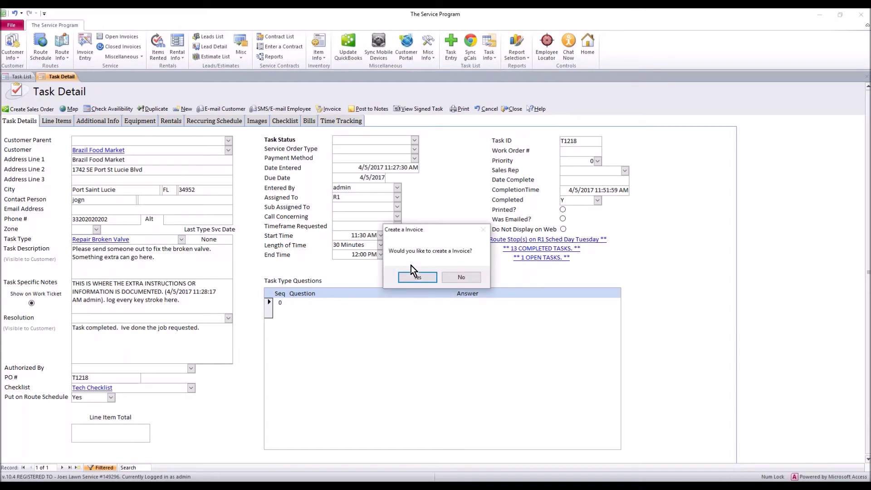
left_click(418, 278)
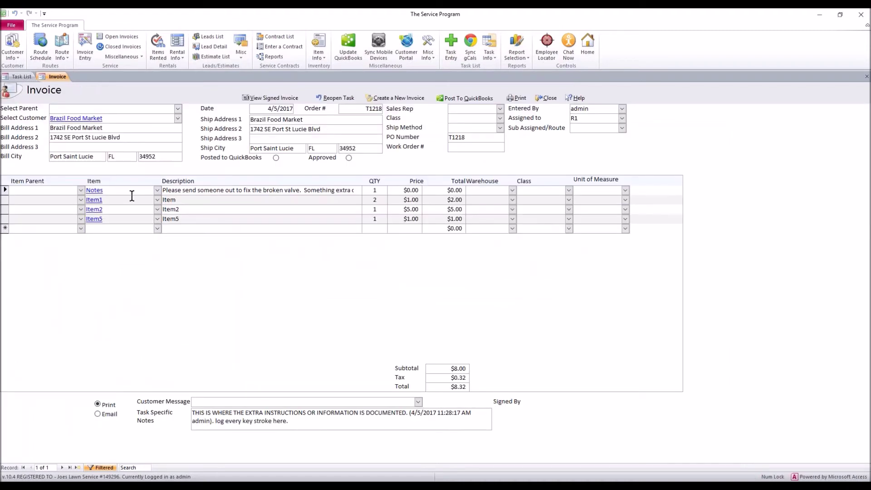
Replace the invoice's Notes line description with the task's resolution text
left_click(97, 190)
left_click_drag(167, 190, 330, 196)
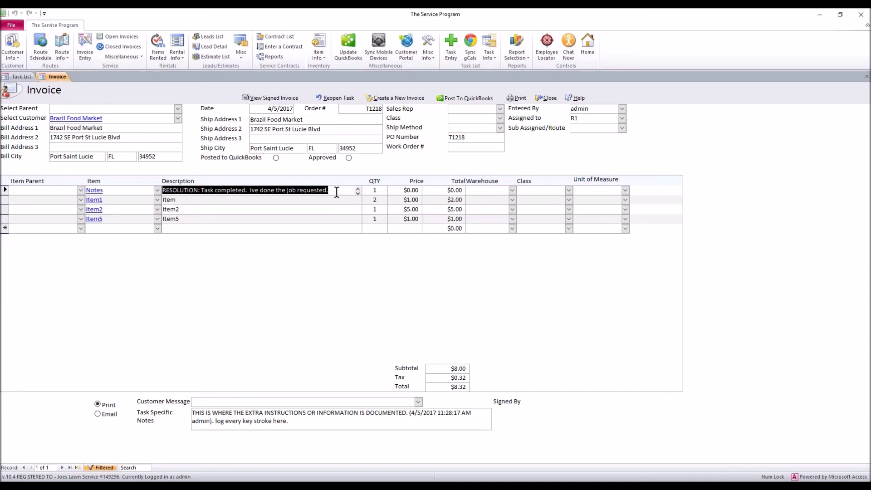
left_click(105, 118)
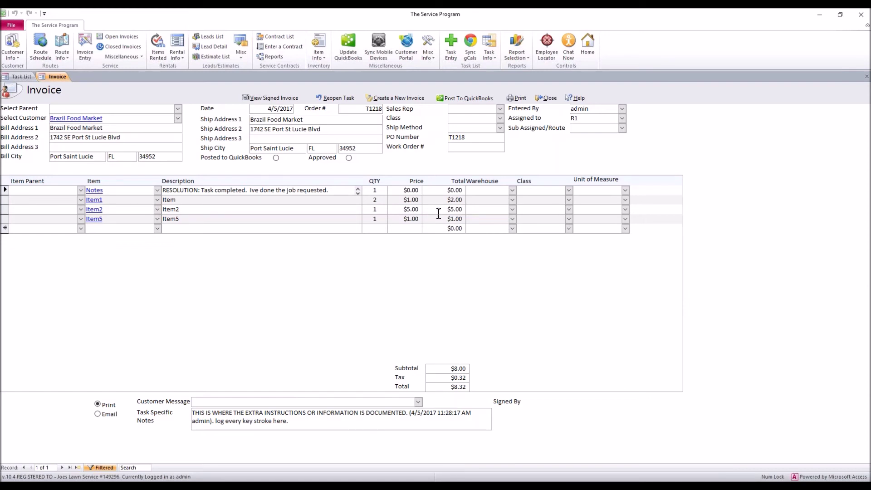
Post the $8.32 invoice to QuickBooks, close it, and show Closed Invoices
left_click(450, 99)
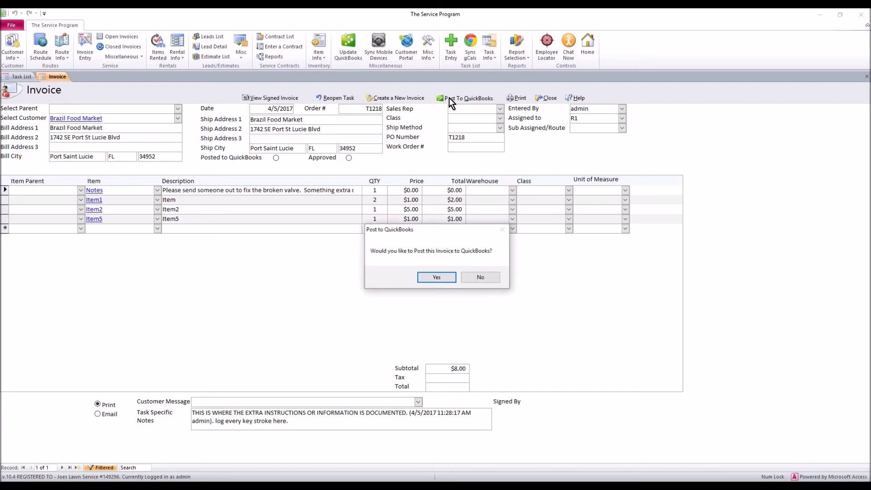
left_click(436, 277)
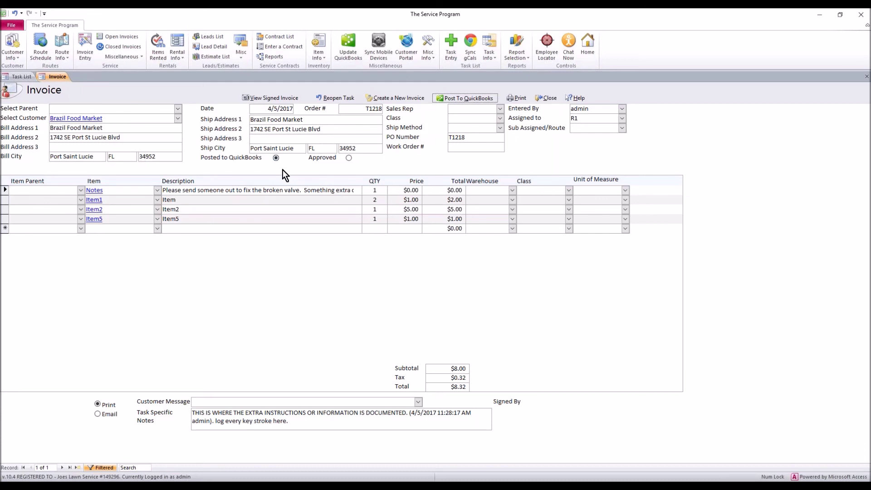
left_click(548, 99)
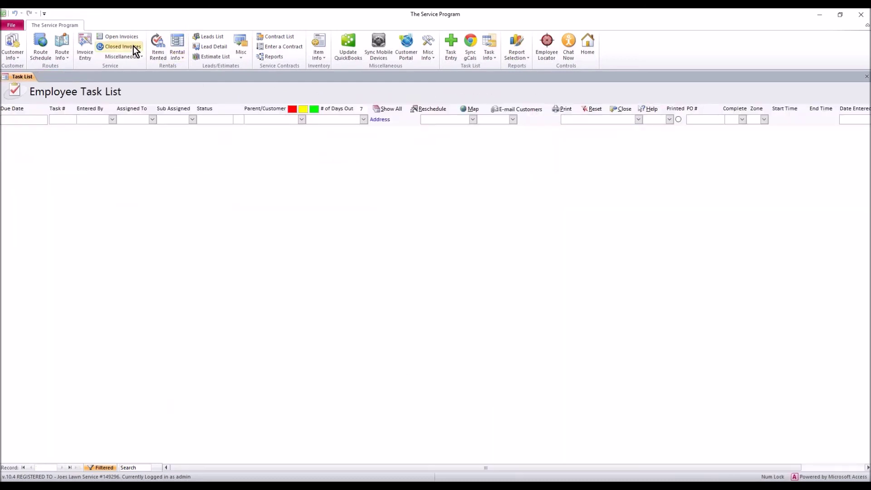
left_click(131, 46)
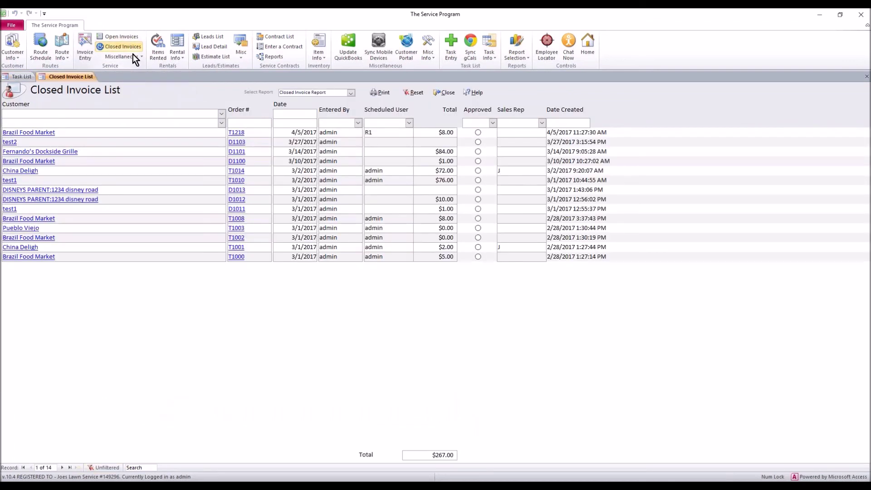